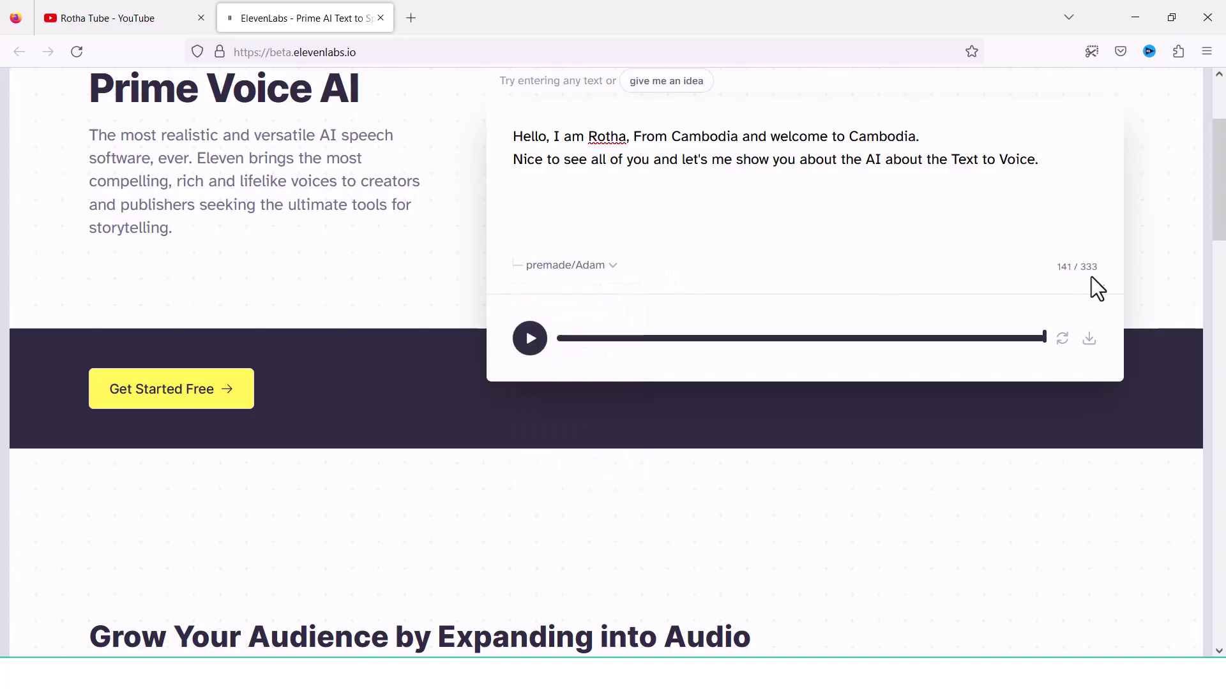
Step: Raise the audio volume and play the sample text spoken by the premade/Adam voice
scroll(1084, 307, "up", 3)
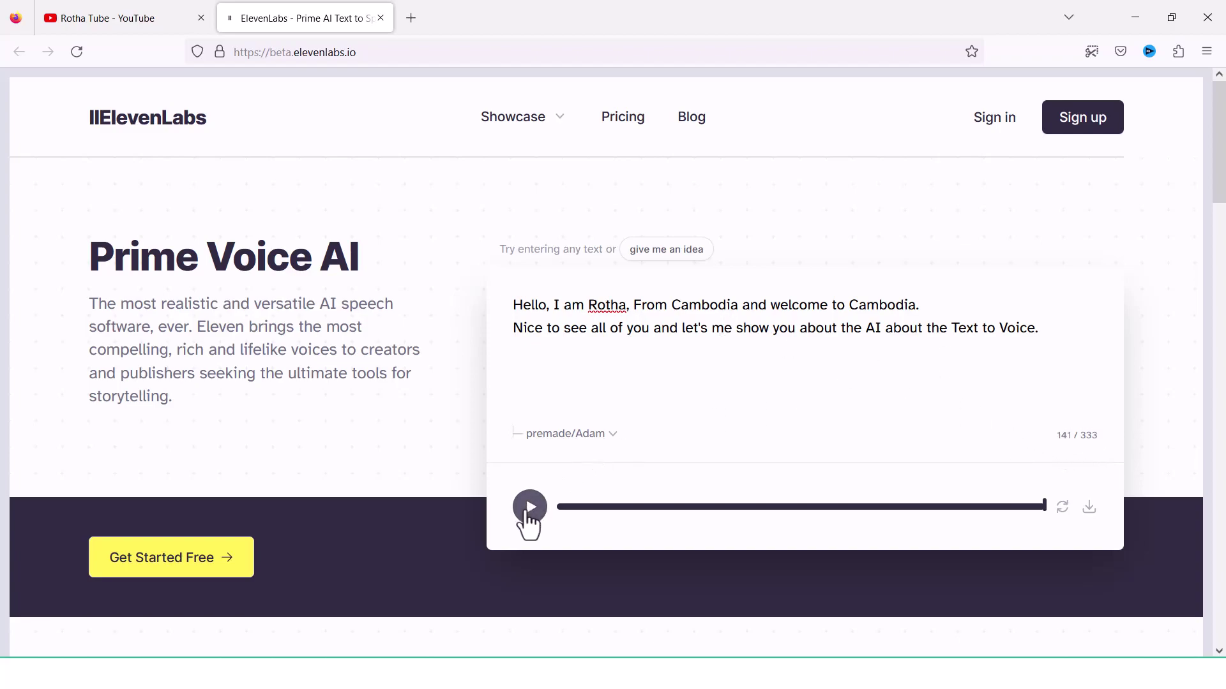
key("XF86AudioRaiseVolume")
key("XF86AudioRaiseVolume")
key("XF86AudioRaiseVolume")
key("XF86AudioRaiseVolume")
key("XF86AudioRaiseVolume")
key("XF86AudioRaiseVolume")
key("XF86AudioRaiseVolume")
key("XF86AudioRaiseVolume")
key("XF86AudioRaiseVolume")
key("XF86AudioRaiseVolume")
key("XF86AudioRaiseVolume")
key("XF86AudioRaiseVolume")
key("XF86AudioRaiseVolume")
key("XF86AudioRaiseVolume")
key("XF86AudioRaiseVolume")
key("XF86AudioRaiseVolume")
key("XF86AudioRaiseVolume")
key("XF86AudioRaiseVolume")
key("XF86AudioRaiseVolume")
key("XF86AudioRaiseVolume")
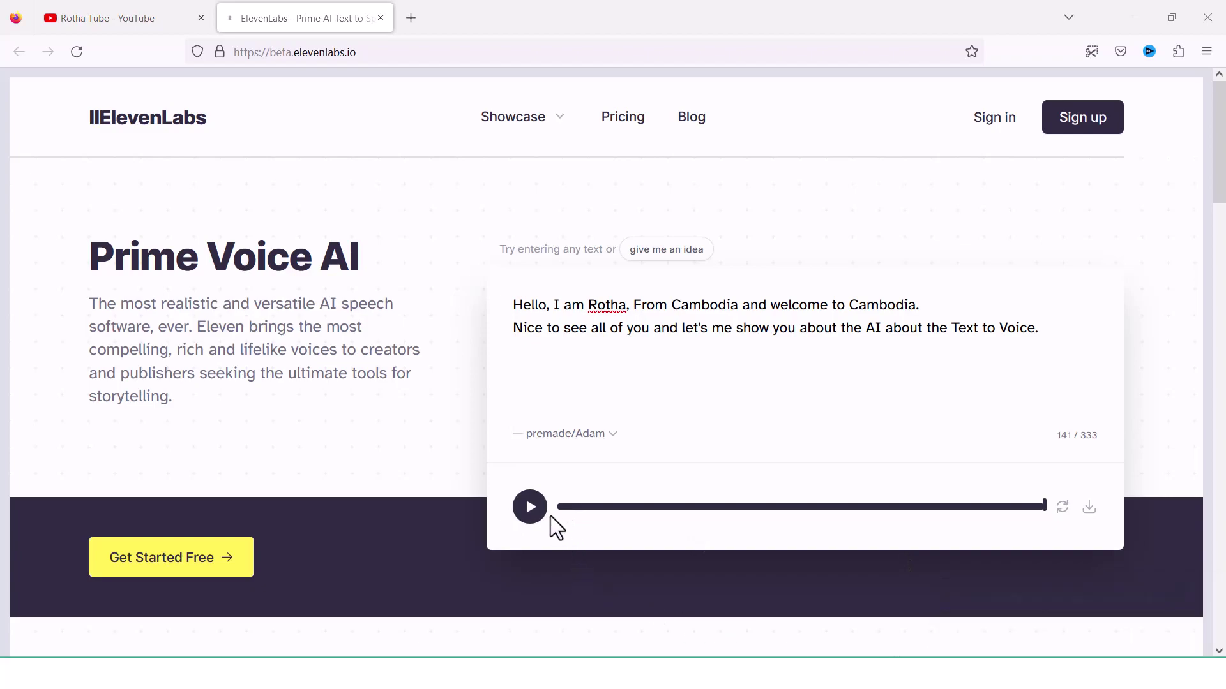
left_click(530, 514)
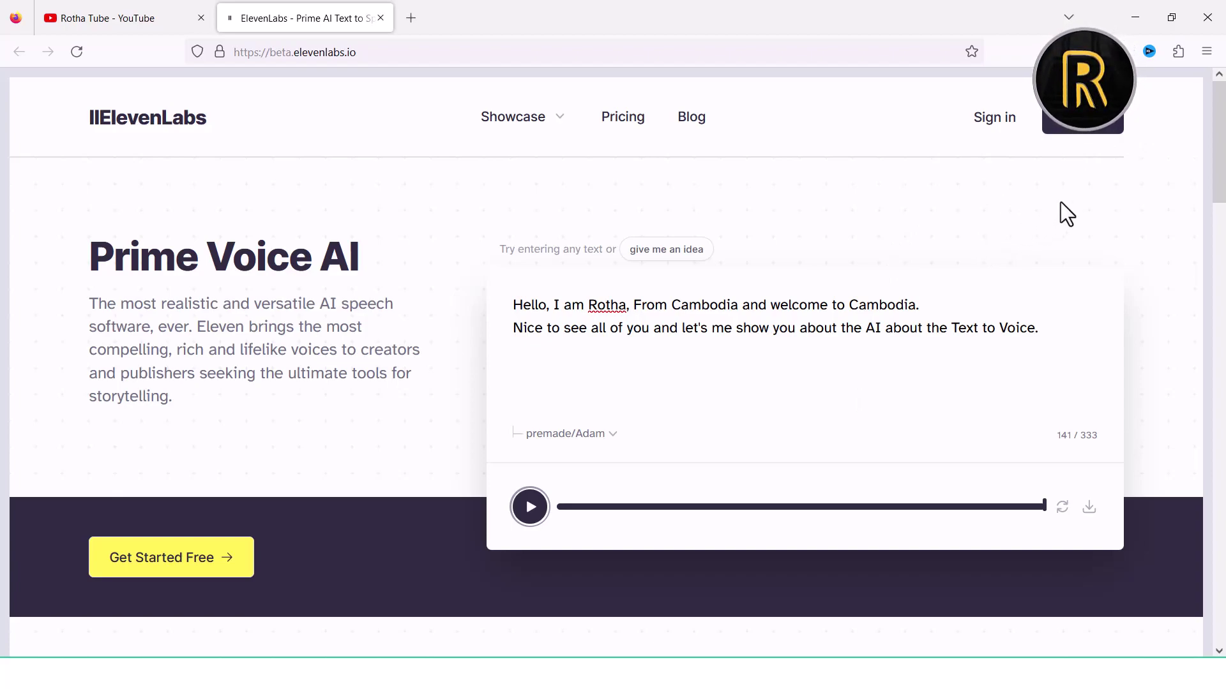
Step: Sign up with an existing Google account, agreeing to the terms of service and to receiving product updates
left_click(1068, 128)
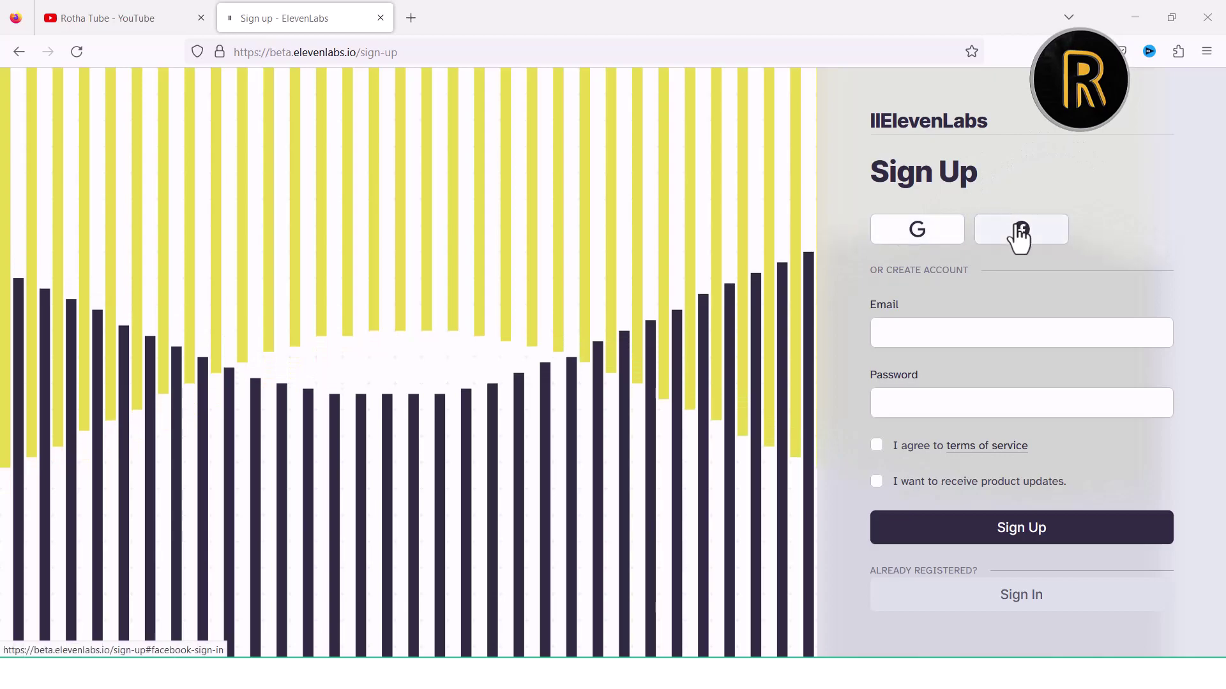
left_click(926, 234)
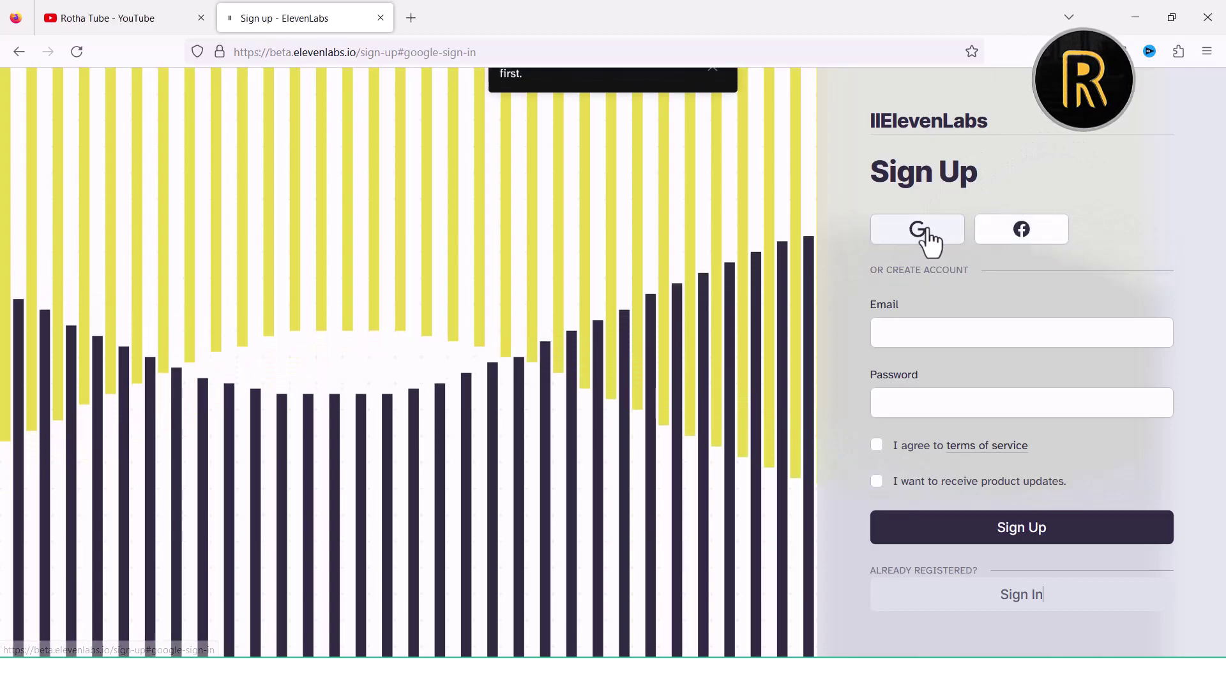
left_click(877, 445)
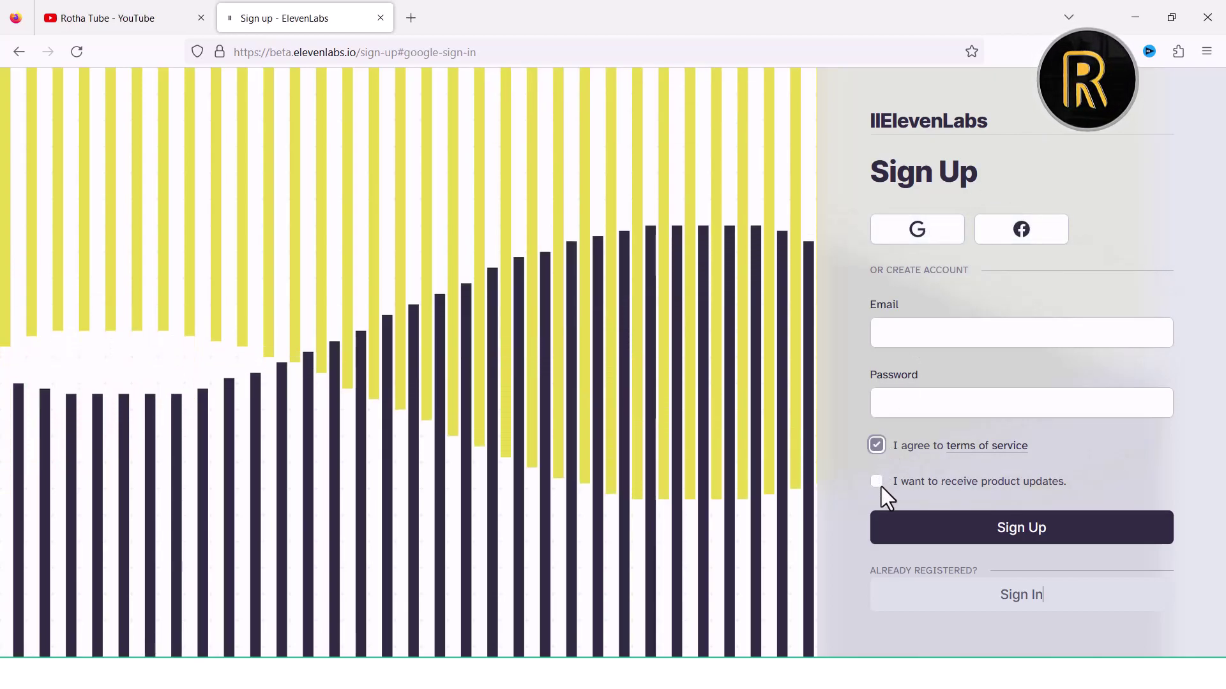
left_click(878, 483)
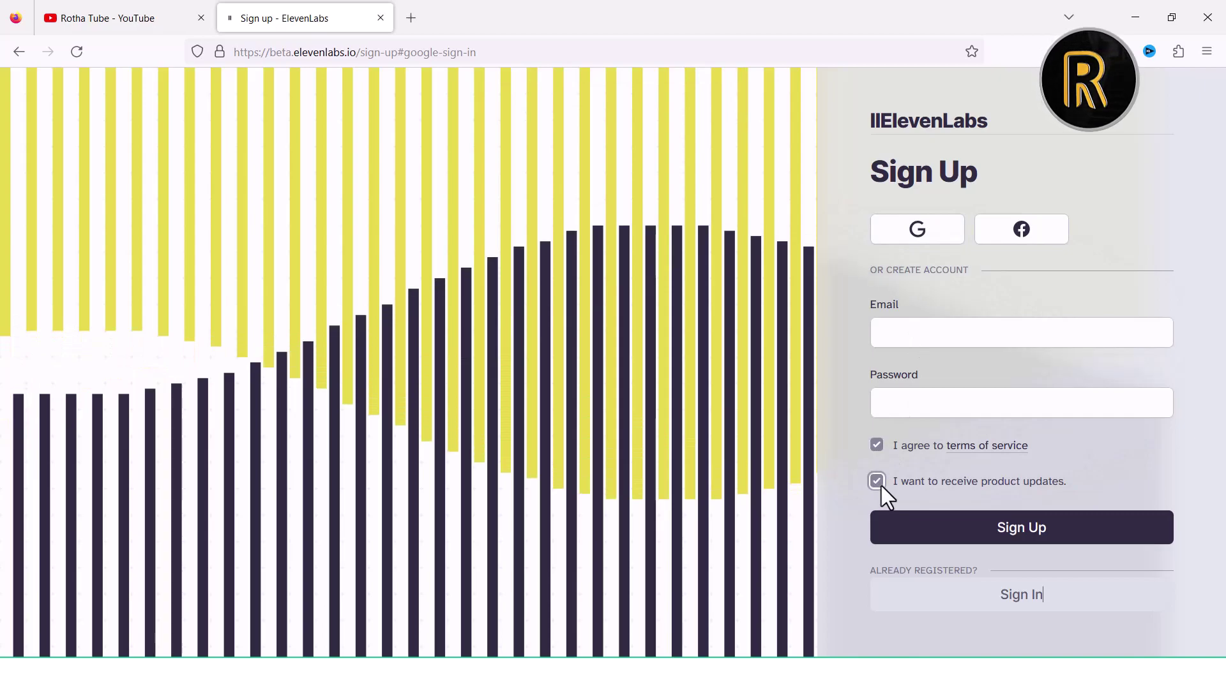
left_click(919, 240)
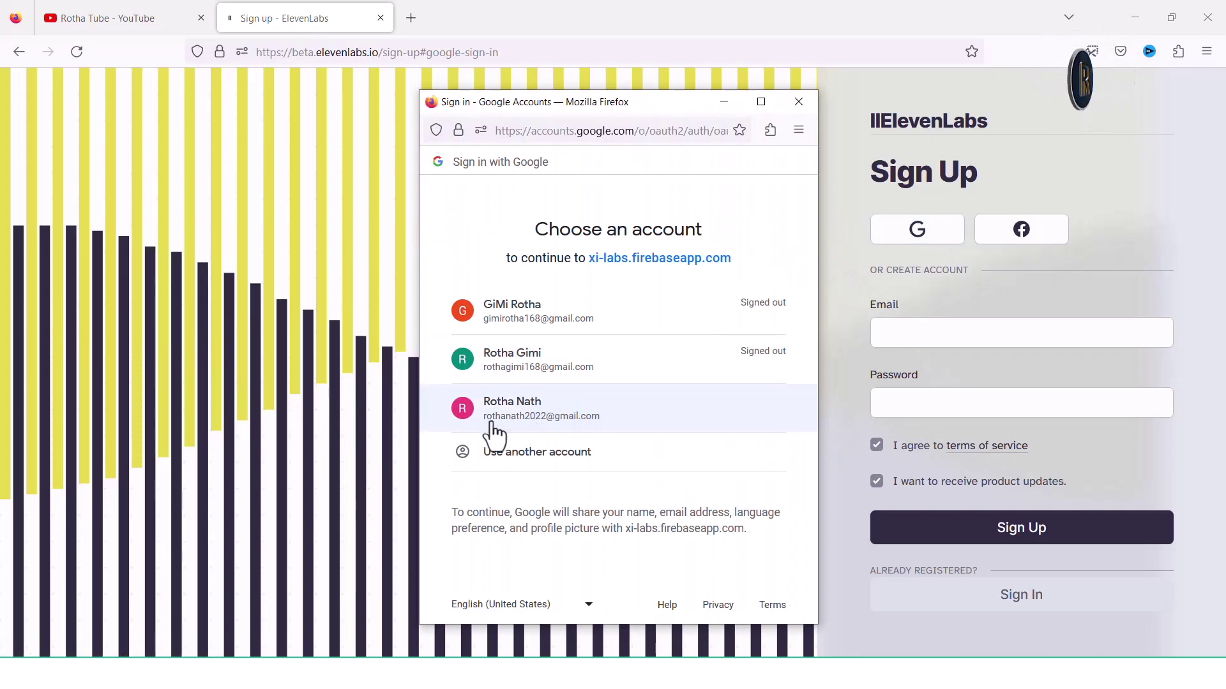
left_click(546, 421)
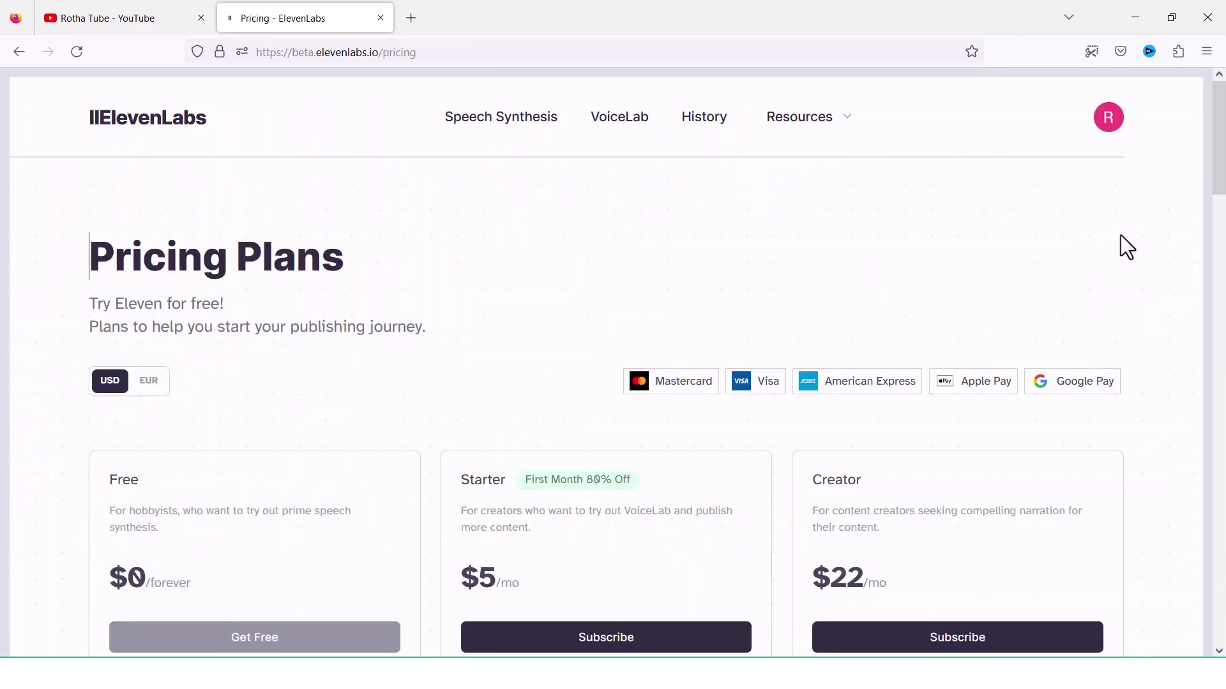
Step: Examine the pricing plans, comparing the price and included features of Free, Starter, Creator and the higher tiers
scroll(1139, 244, "down", 4)
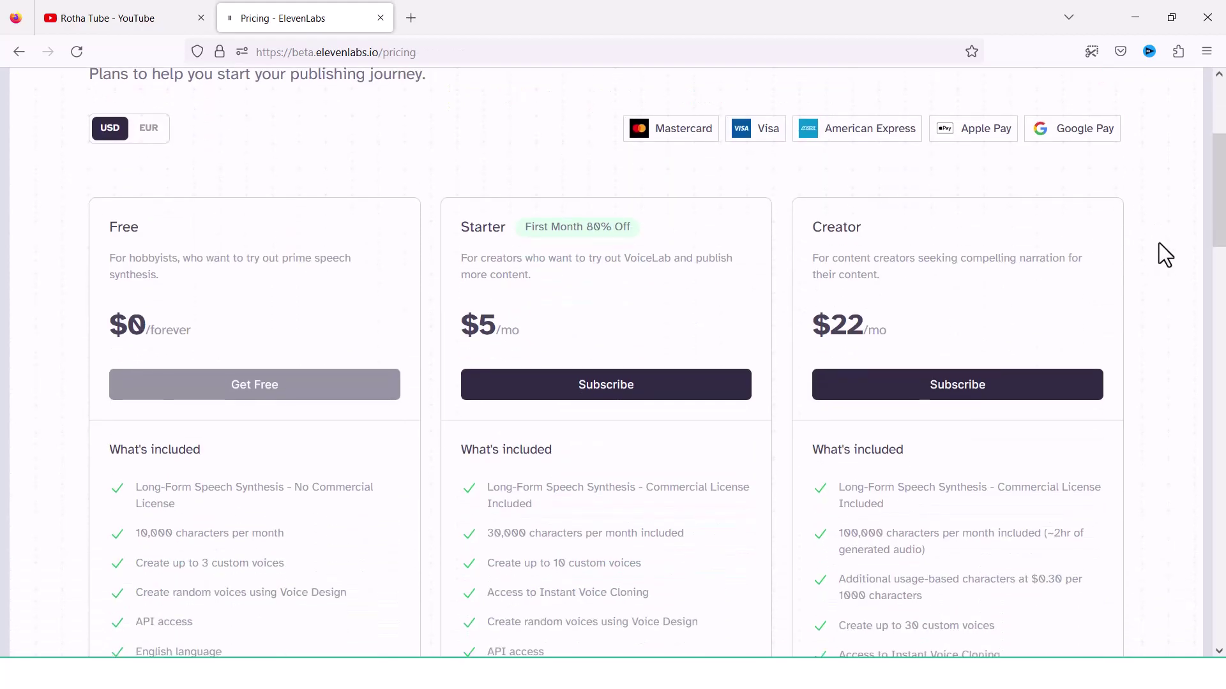
scroll(1065, 260, "up", 4)
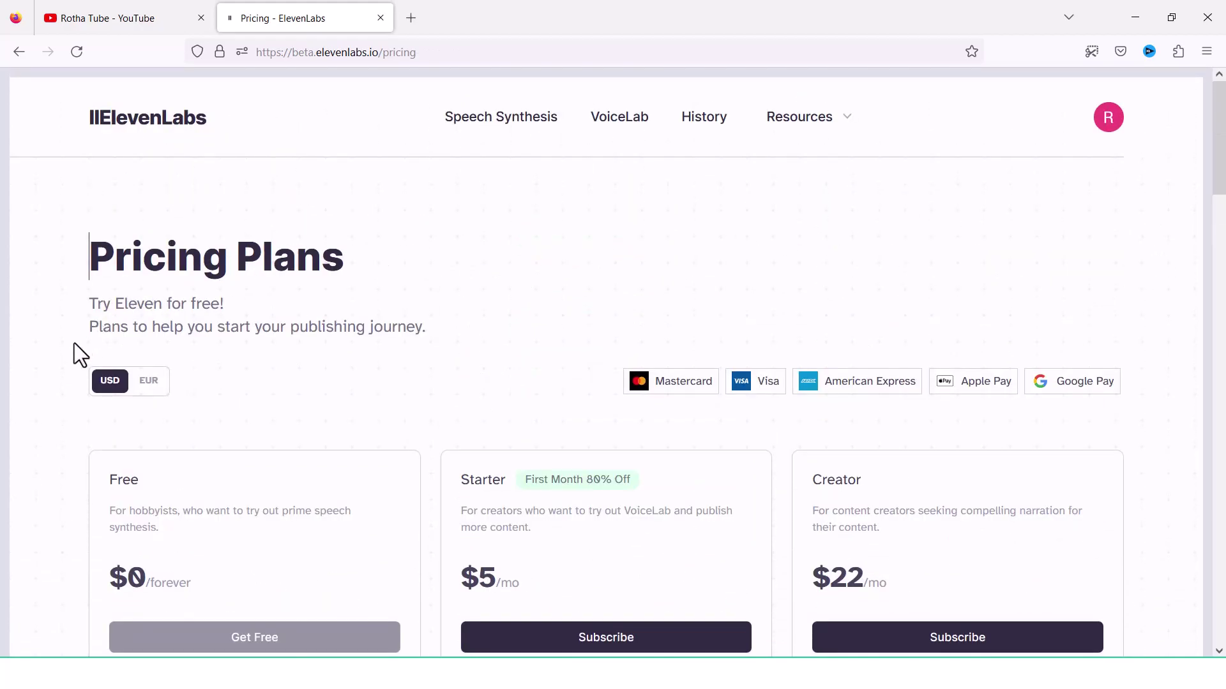
scroll(73, 342, "down", 3)
scroll(378, 268, "down", 4)
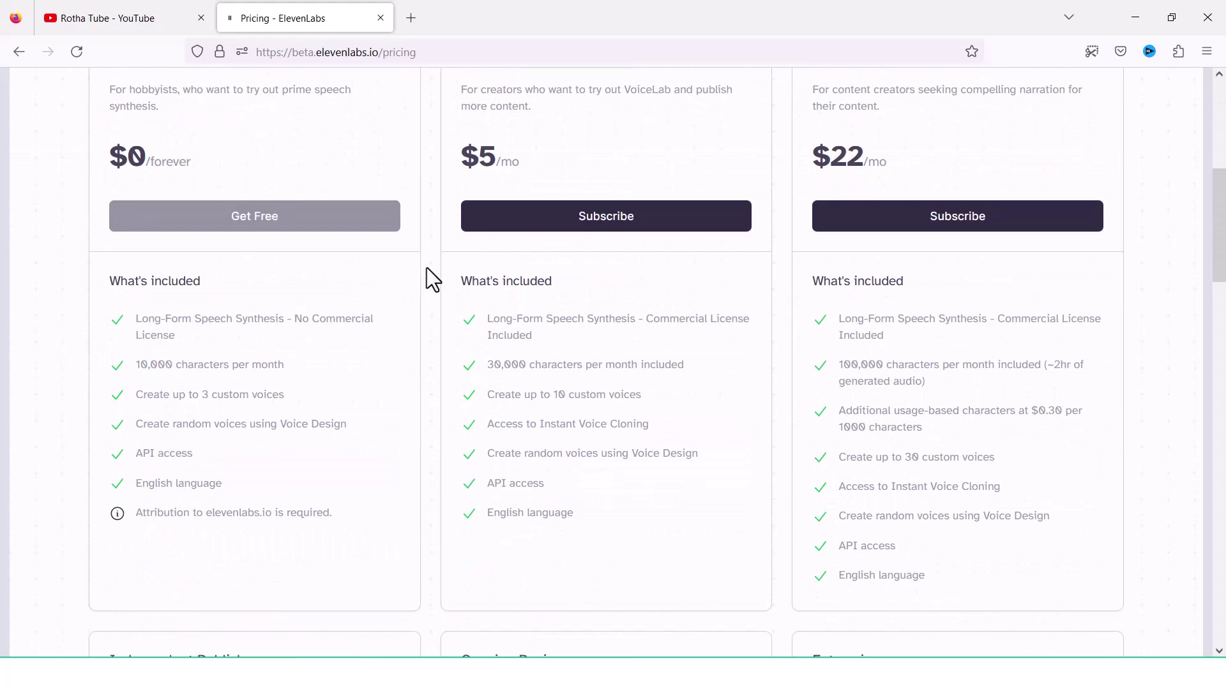
scroll(427, 267, "up", 3)
scroll(156, 307, "down", 4)
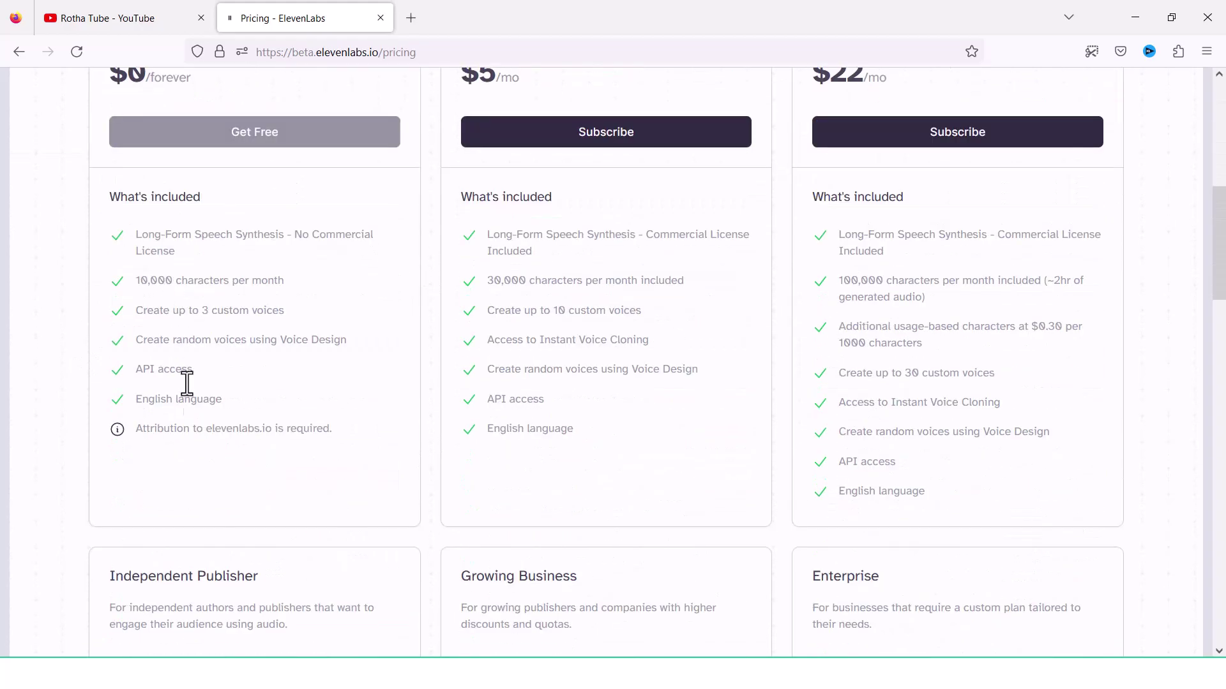
scroll(319, 388, "up", 4)
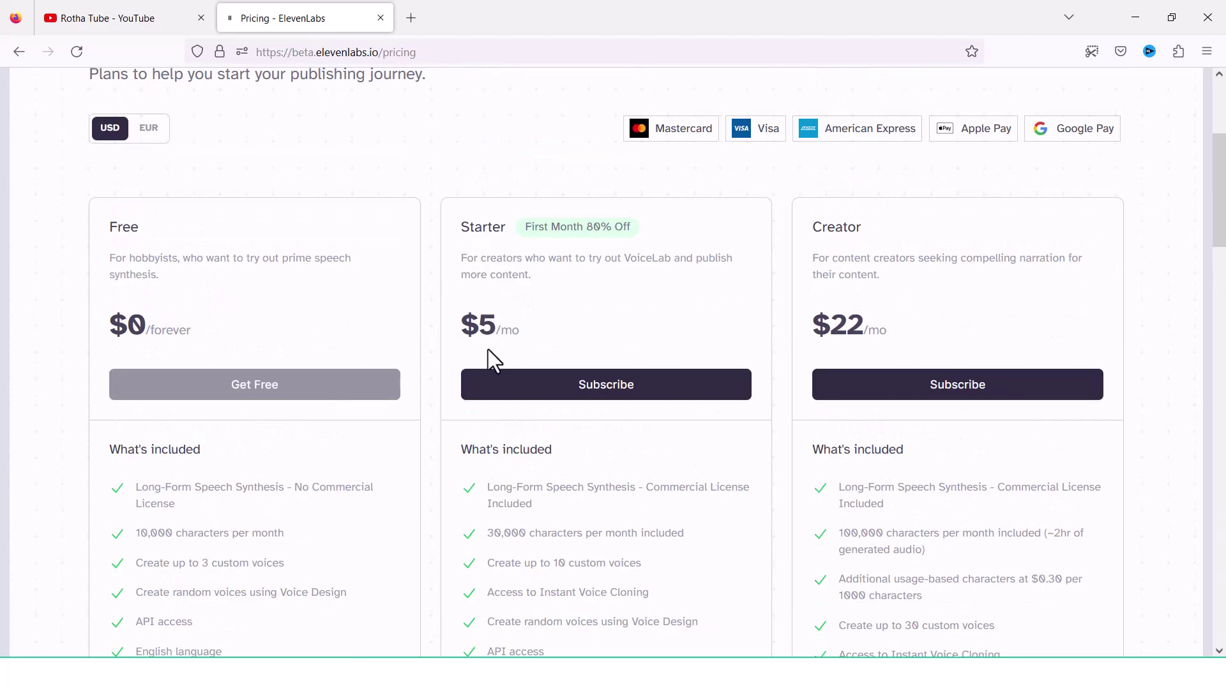
scroll(490, 344, "down", 5)
scroll(493, 344, "up", 7)
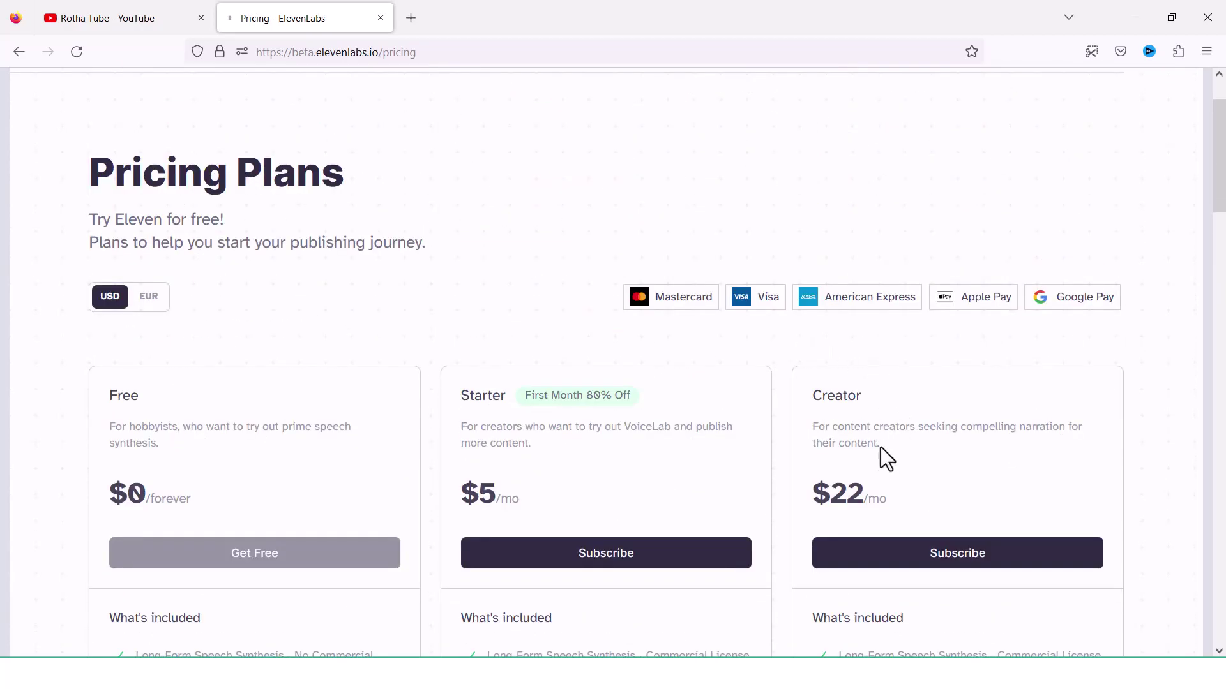
scroll(918, 505, "down", 20)
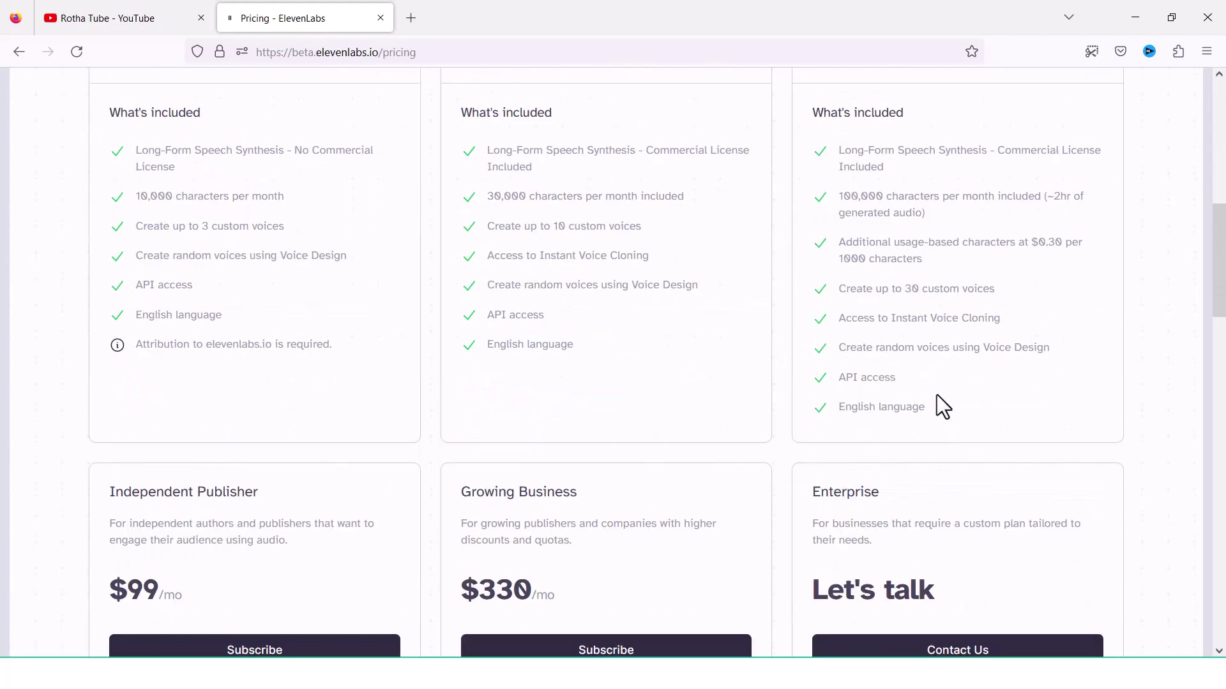
key("Home")
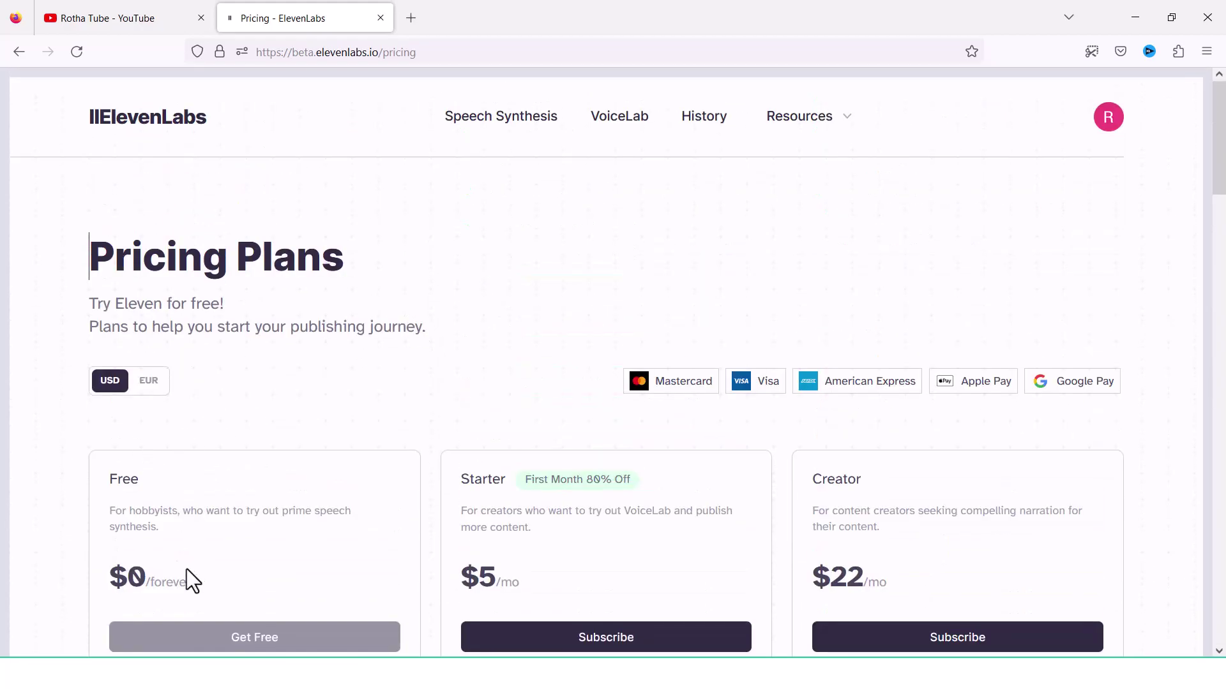
scroll(228, 461, "down", 3)
scroll(246, 477, "down", 7)
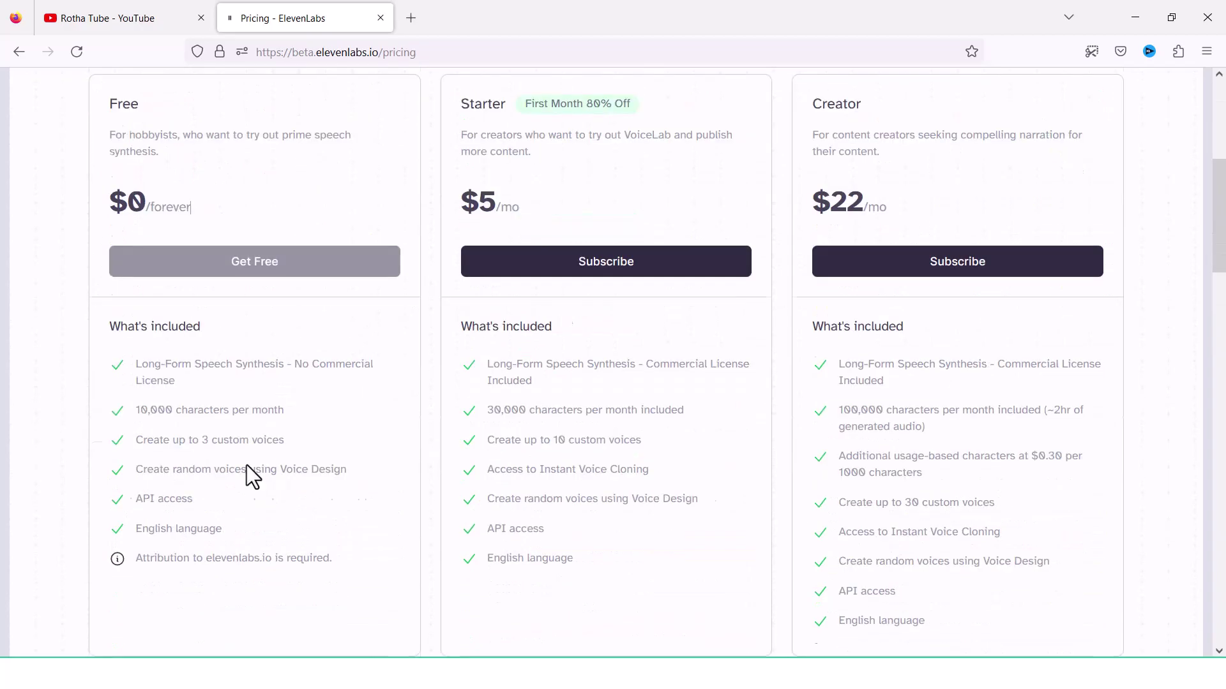
scroll(186, 417, "up", 8)
scroll(282, 397, "up", 3)
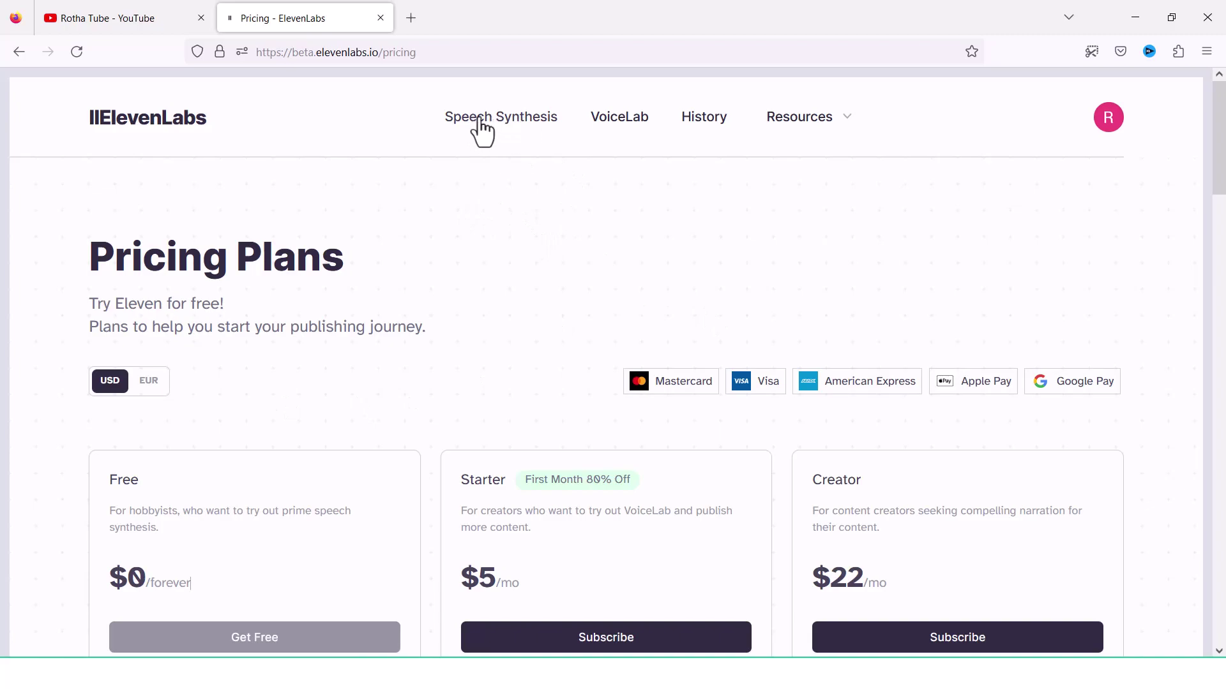
Step: Open the Speech Synthesis page and choose the premade/Bella voice
left_click(511, 131)
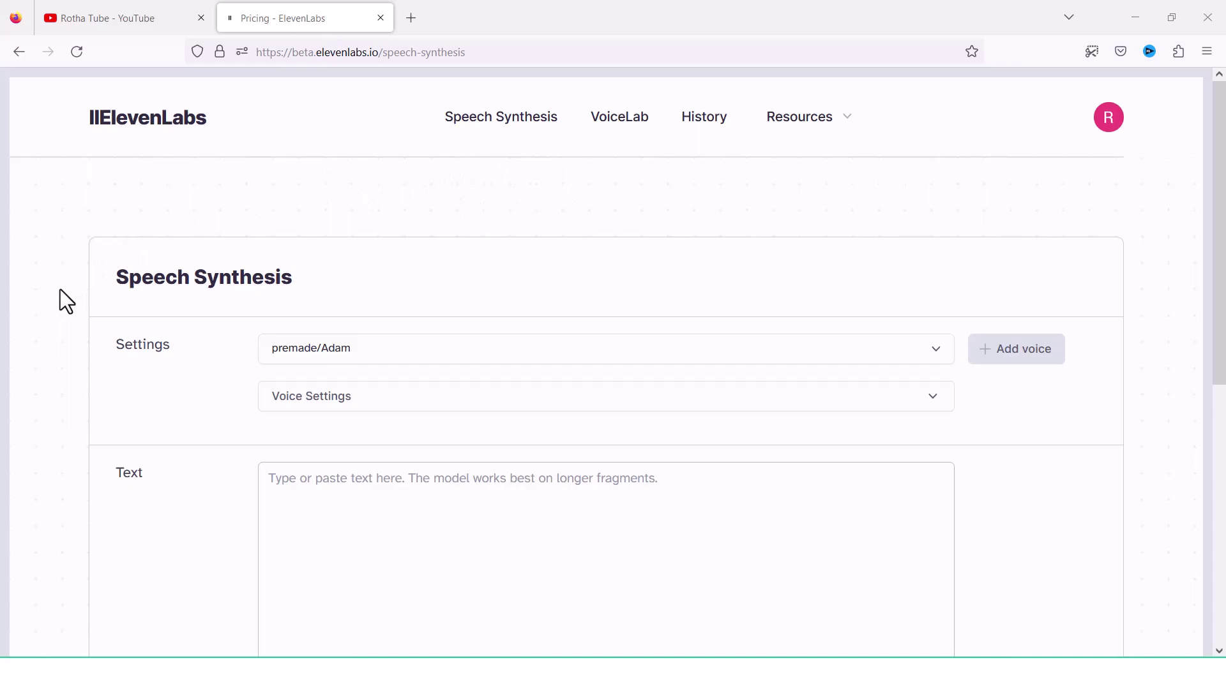
scroll(60, 289, "down", 3)
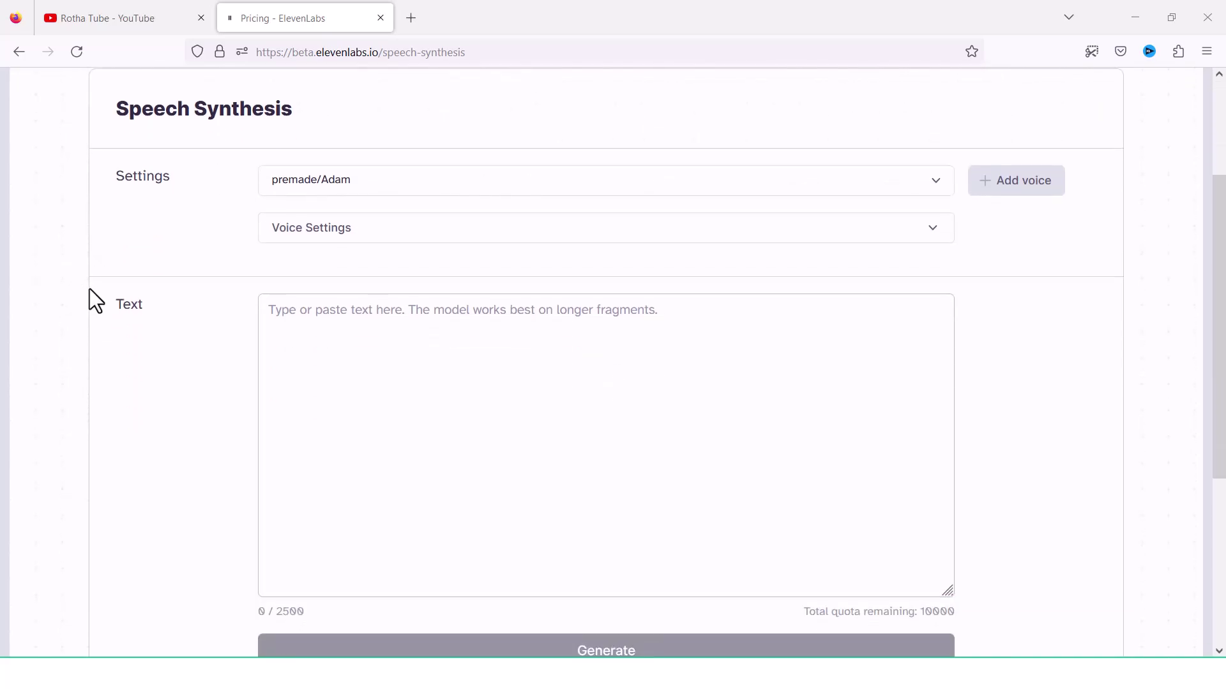
scroll(90, 288, "down", 5)
scroll(93, 293, "up", 8)
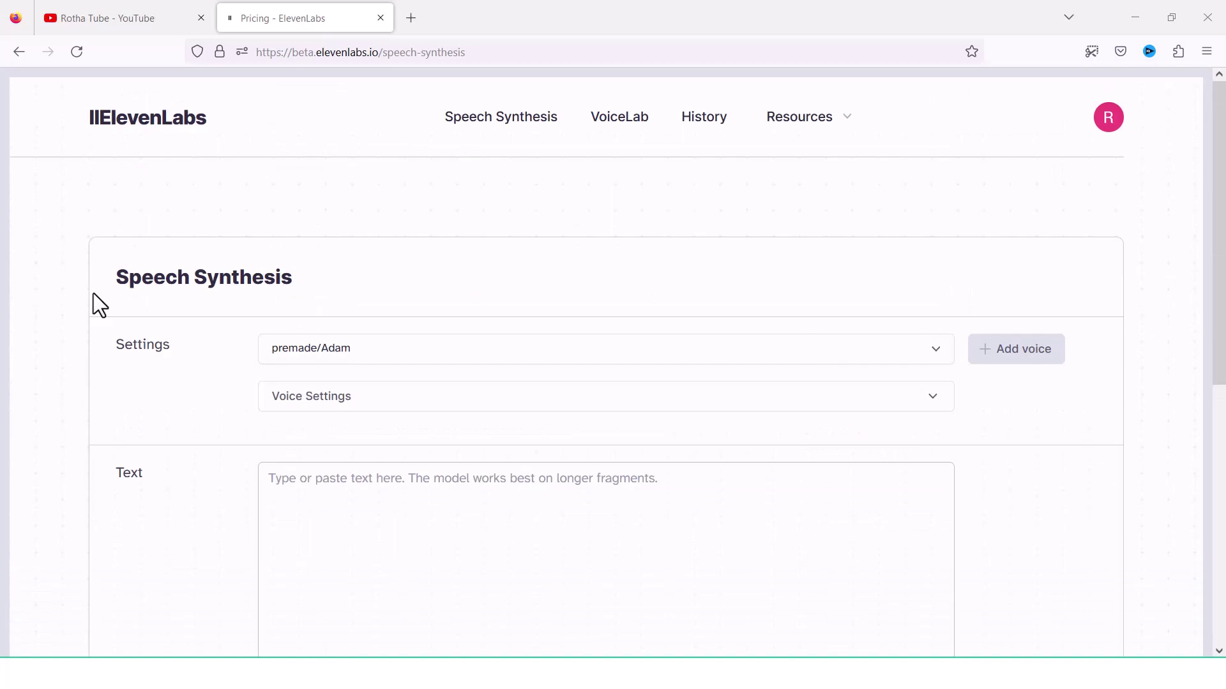
scroll(157, 246, "down", 3)
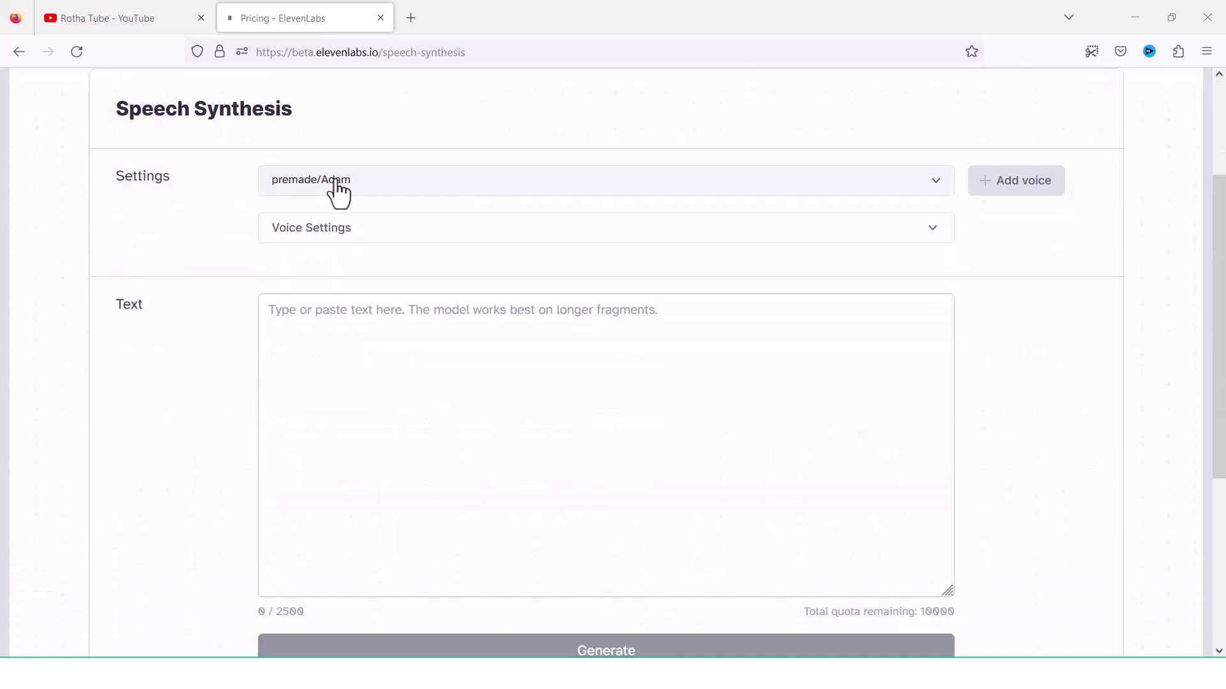
left_click(377, 184)
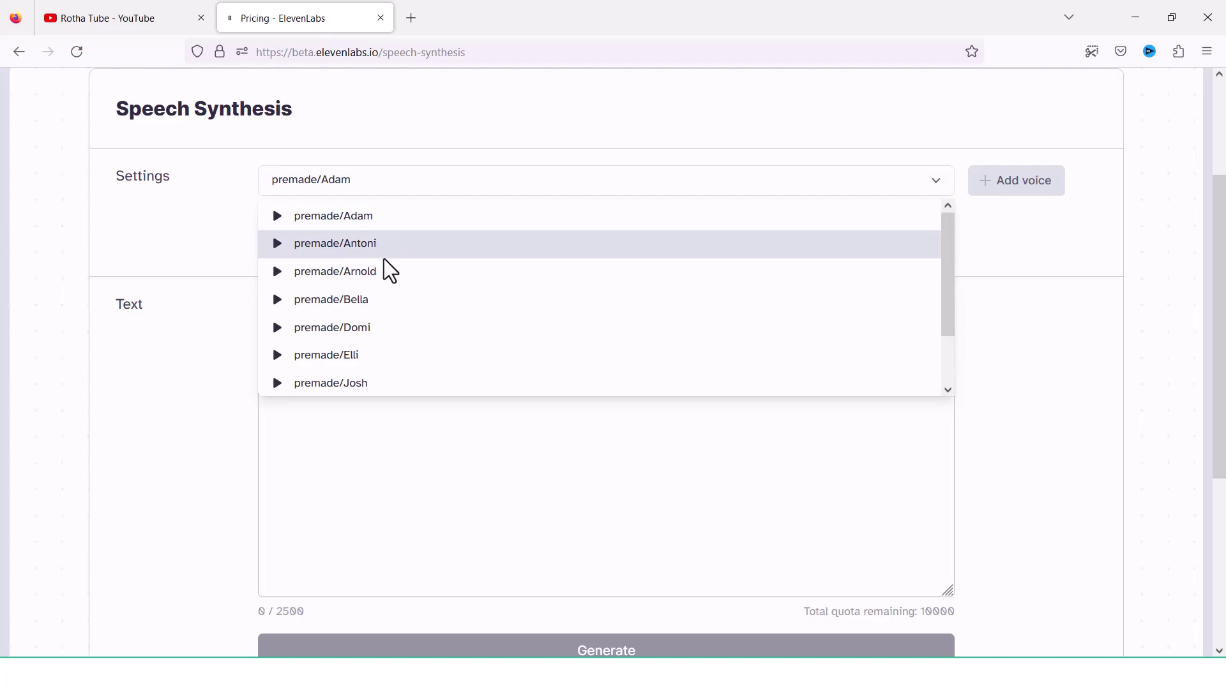
scroll(384, 258, "down", 2)
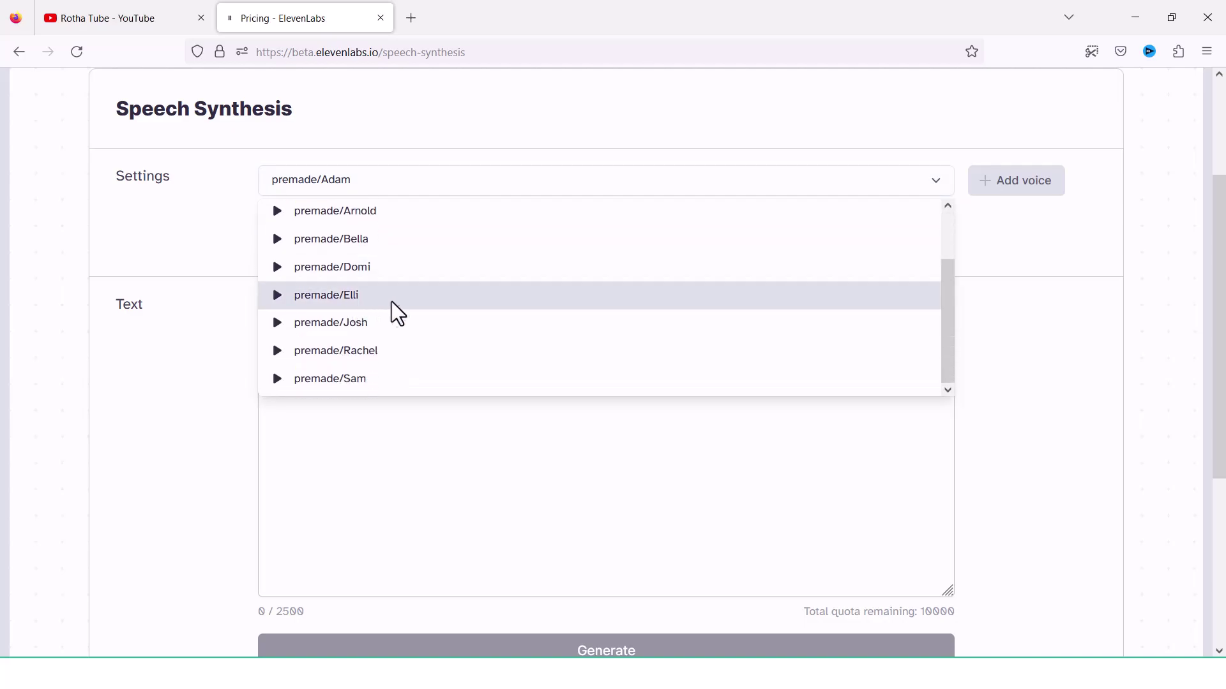
scroll(393, 305, "up", 2)
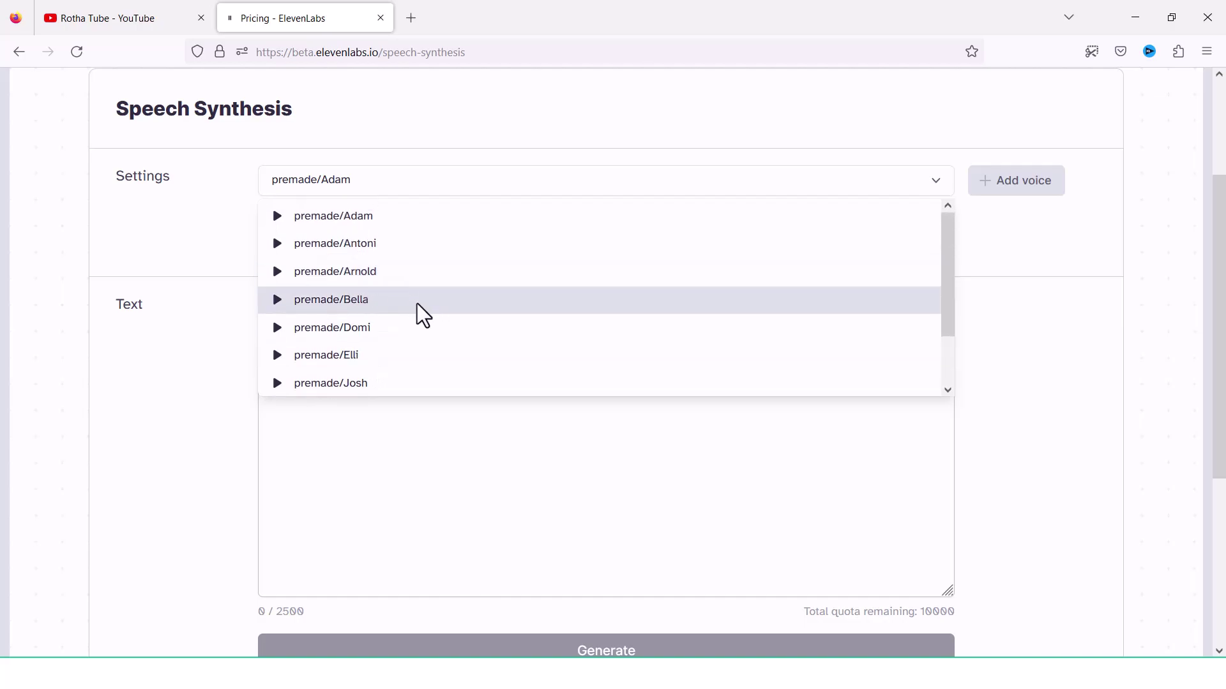
left_click(416, 304)
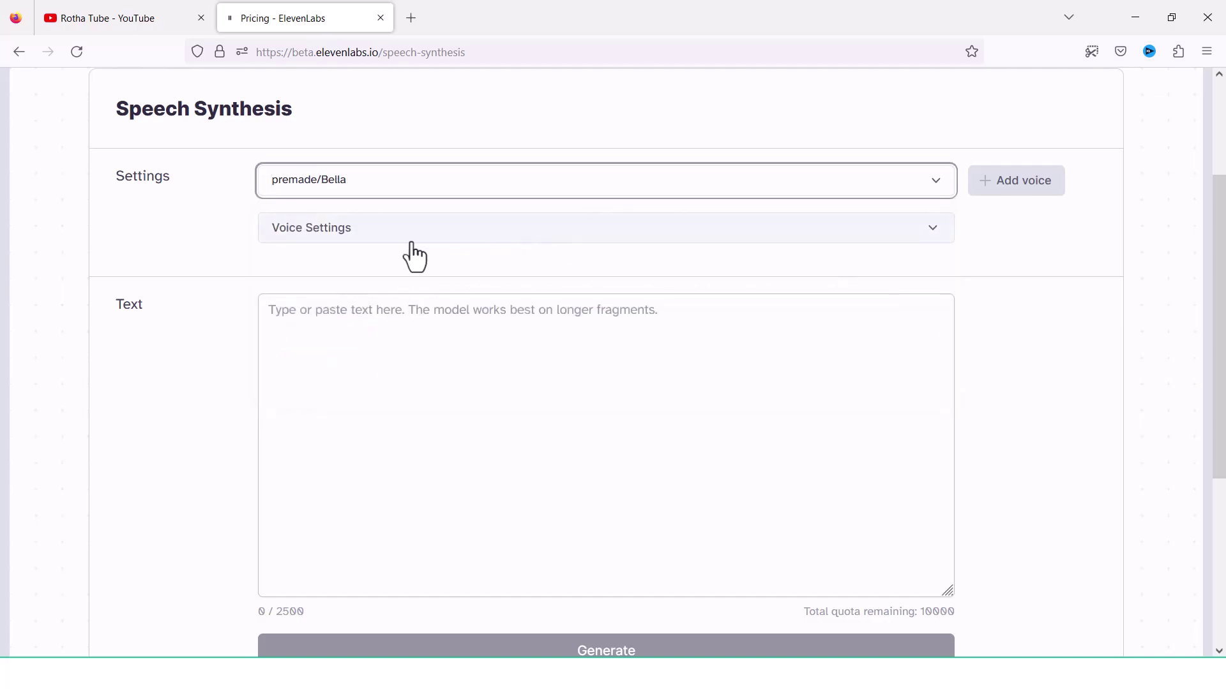
Step: Review the voice settings for stability and clarity + similarity enhancement, and collapse them again
left_click(344, 244)
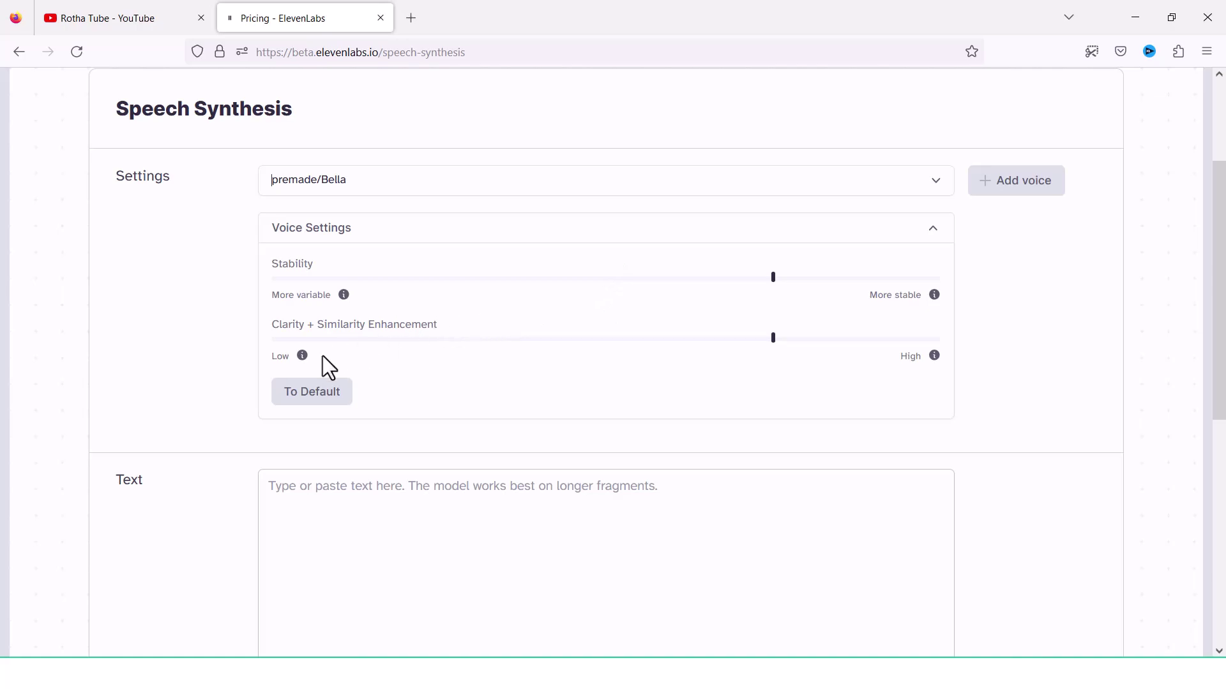
left_click(753, 229)
left_click(742, 237)
left_click(691, 233)
Step: Enter the paragraph from "Cambodia the officially the Kingdom of Cambodia" through "The capital and largest city is Phnom Penh." and generate its speech
left_click(421, 323)
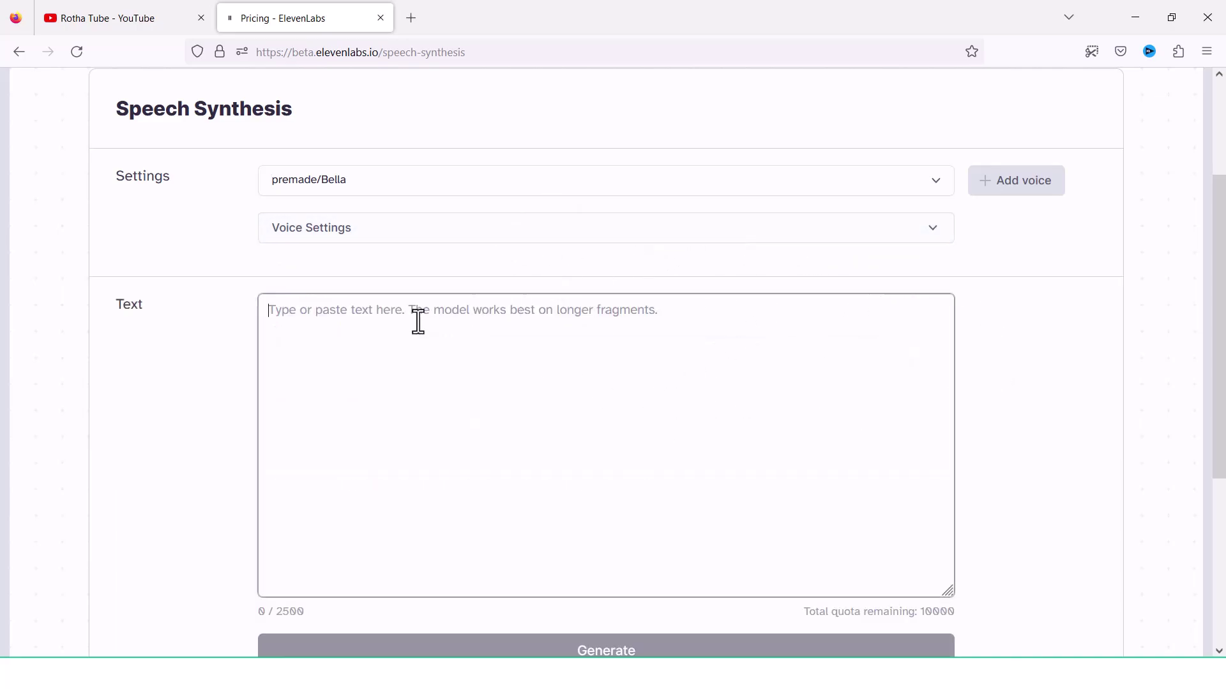
scroll(163, 310, "down", 2)
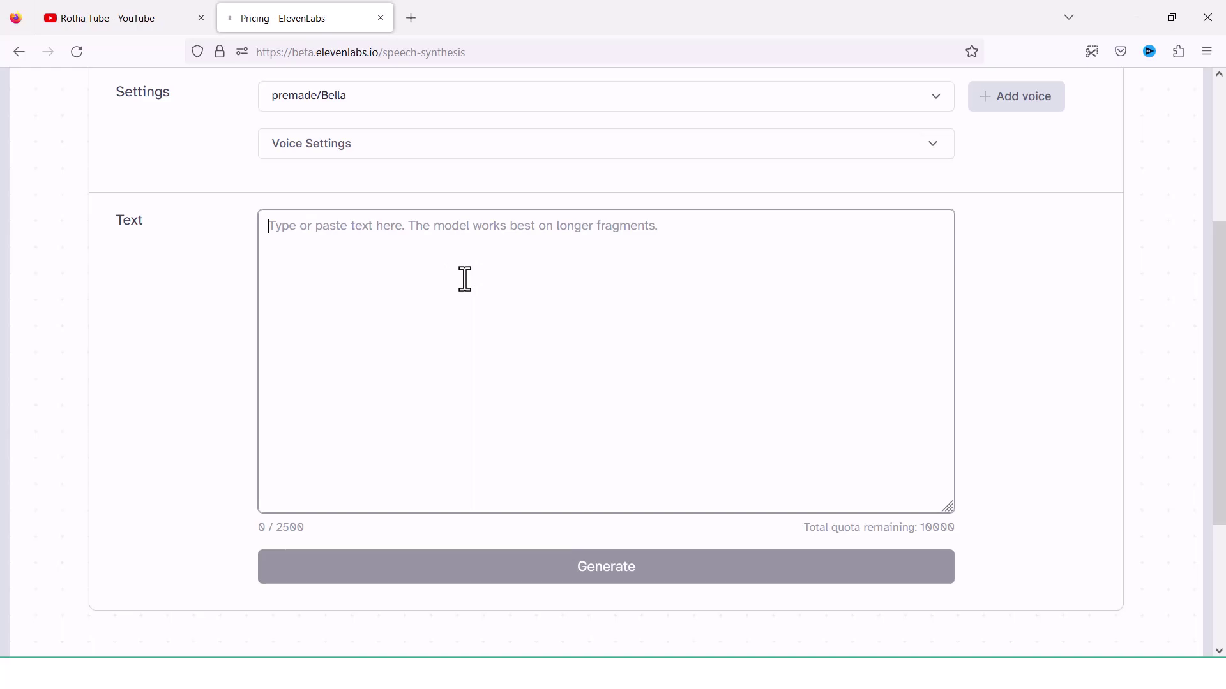
type("Cambodia the officially the Kingdom of Cambodia, is a country located in the southern portion of the Indochinese Peninsula in Southeast Asia, spanning an area of 181,035 square kilometres (69,898 square miles), bordered by Thailand to the northwest, Laos to the north, Vietnam to the east, and the Gulf of Thailand to the southwest. The capital and largest city is Phnom Penh.")
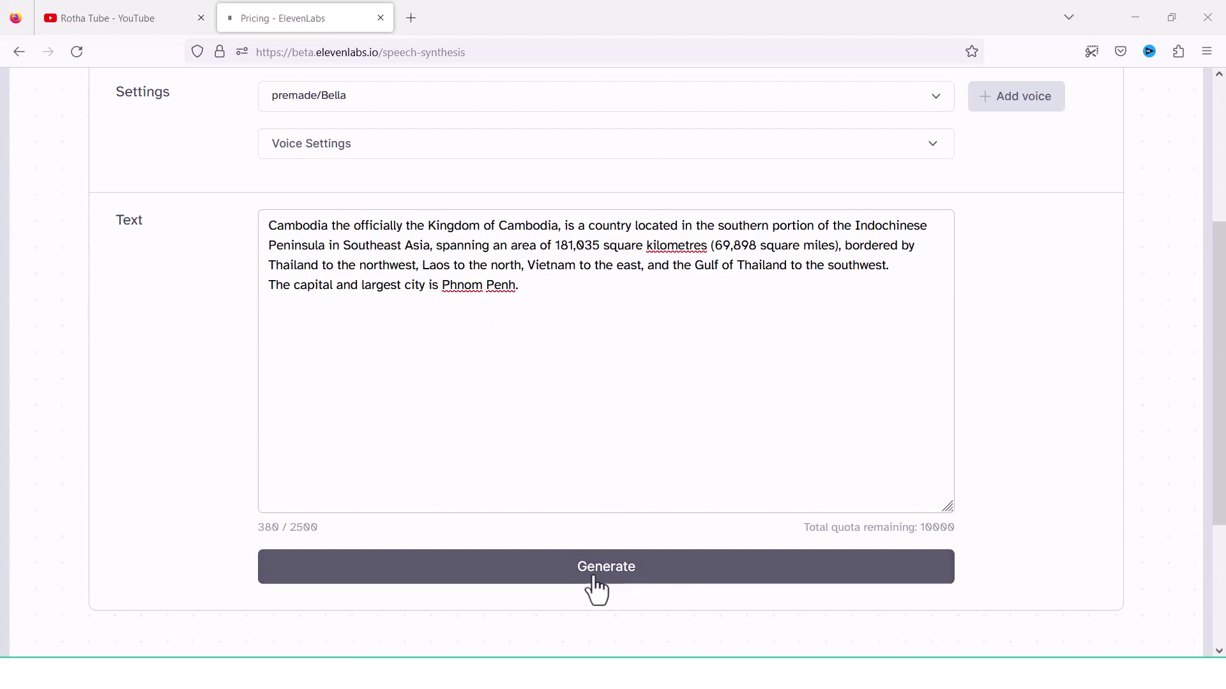
left_click(622, 574)
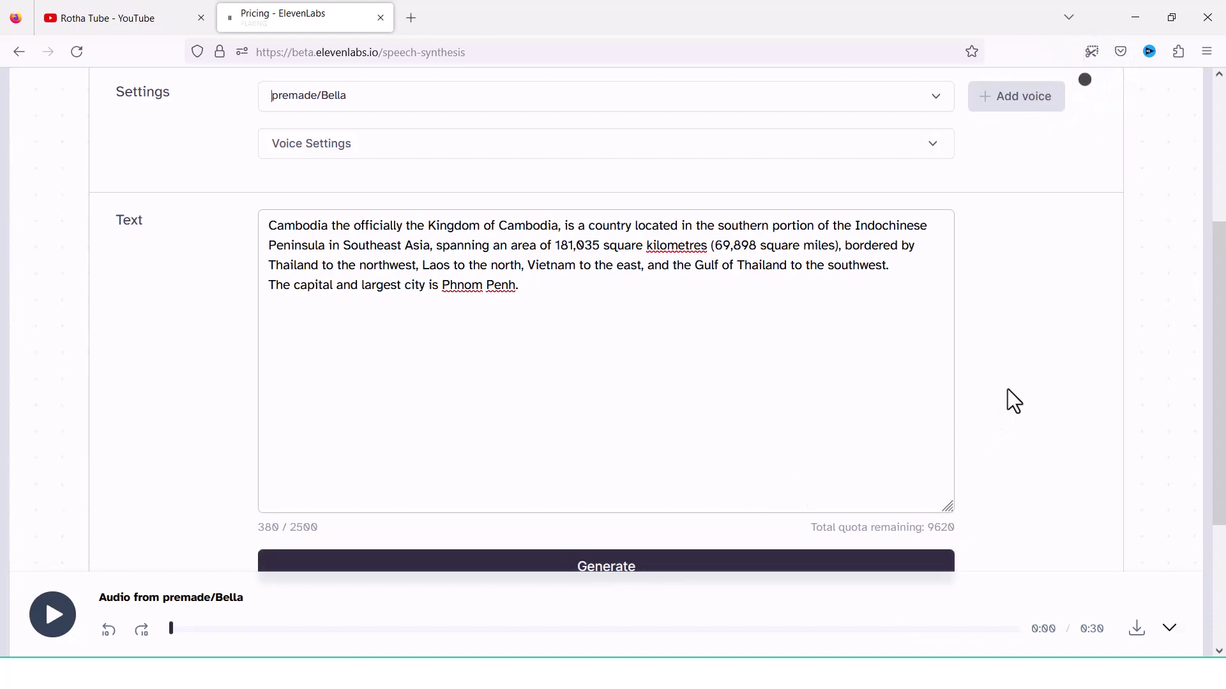
Step: Look over the finished Speech Synthesis page and open the VoiceLab page
scroll(208, 322, "down", 3)
scroll(206, 323, "up", 1)
scroll(207, 323, "down", 1)
scroll(209, 321, "up", 6)
scroll(209, 315, "down", 5)
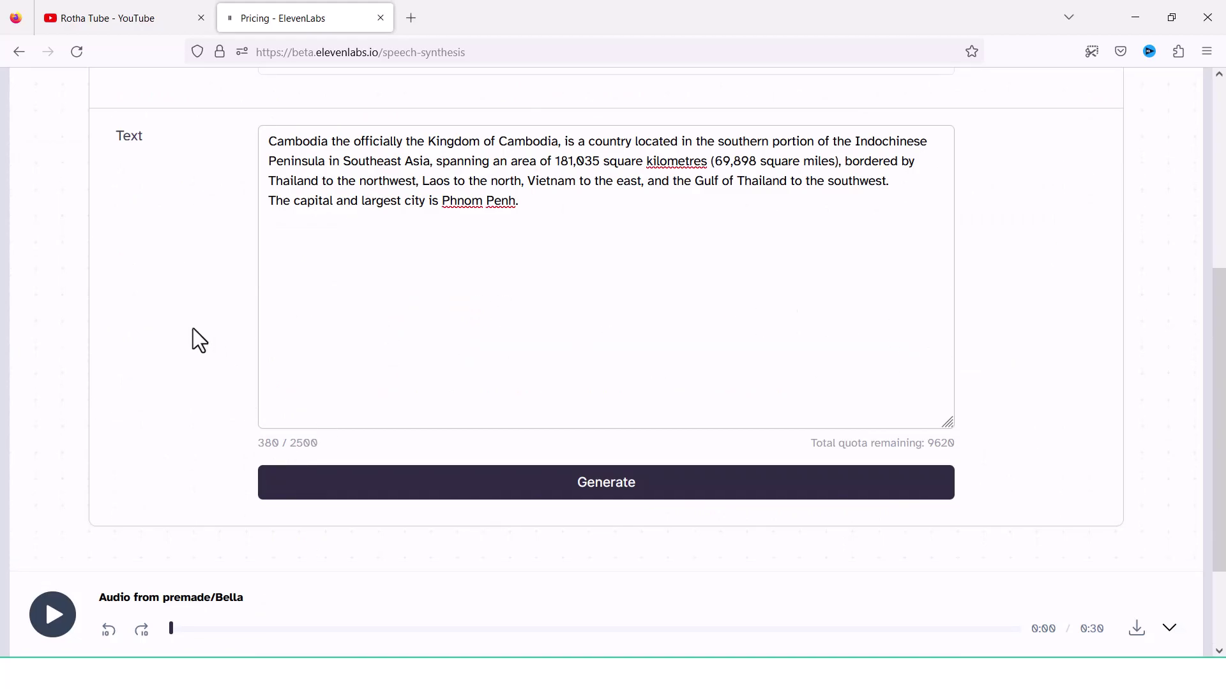
scroll(192, 330, "up", 5)
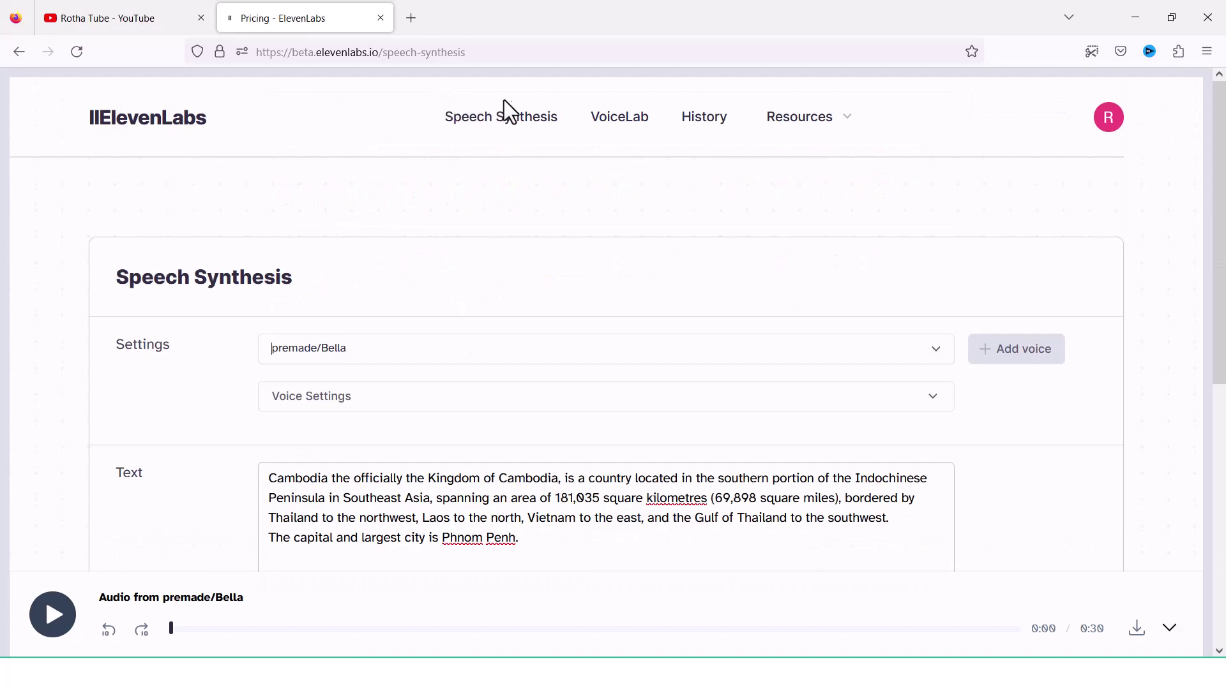
left_click(620, 127)
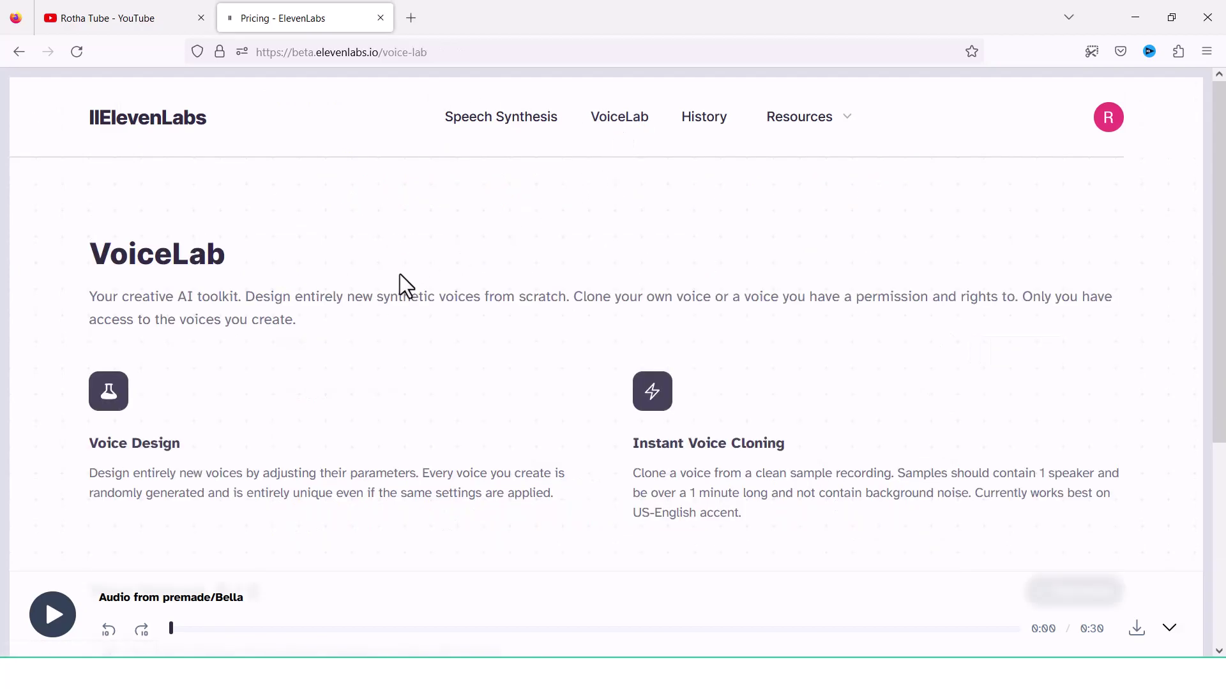
Step: Start adding a new voice in the Your Voices section, using the Voice Design type
scroll(621, 384, "down", 5)
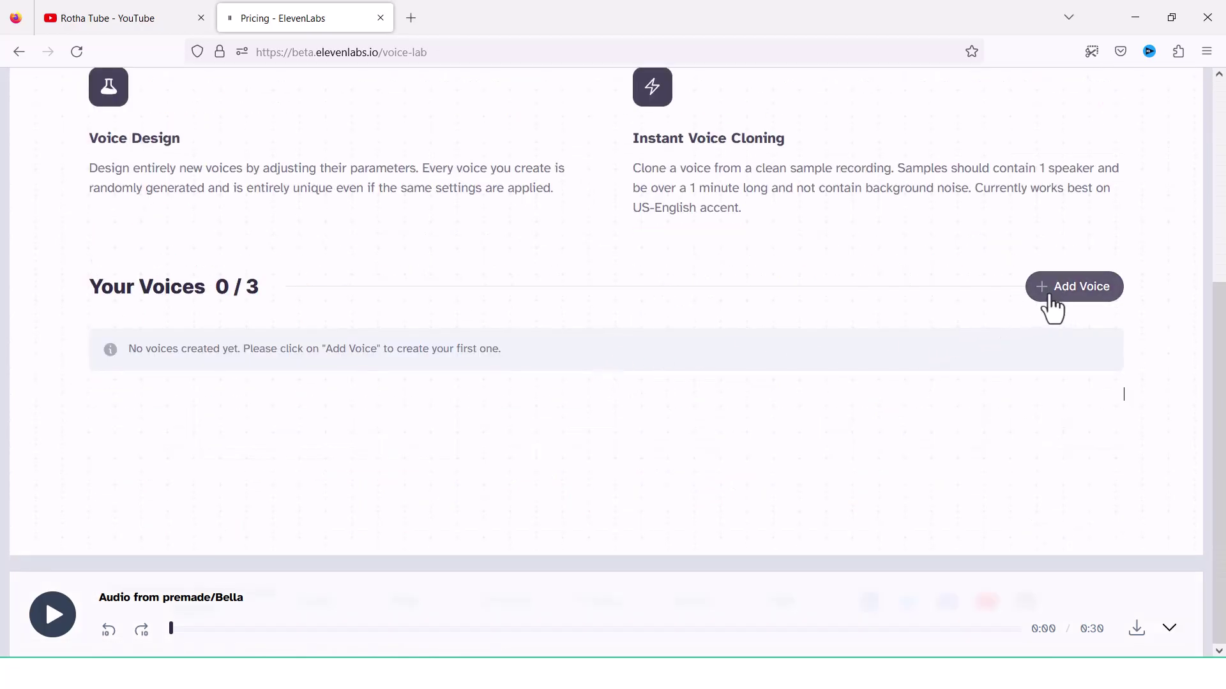
left_click(1075, 297)
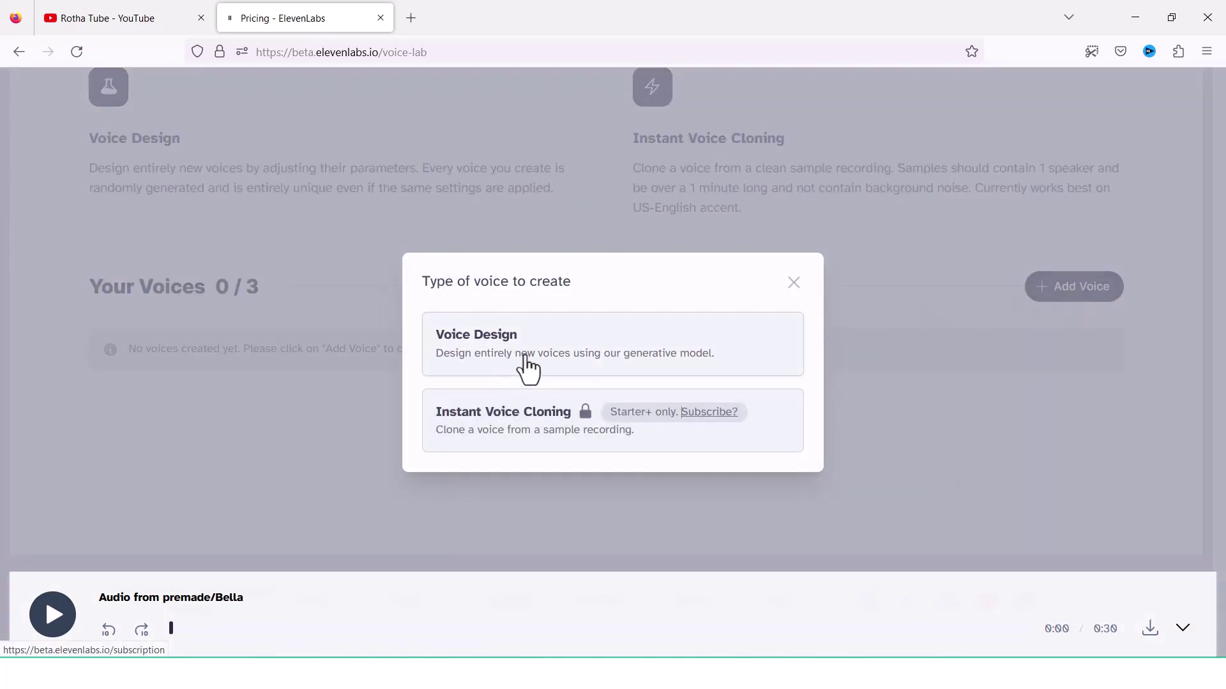
left_click(562, 359)
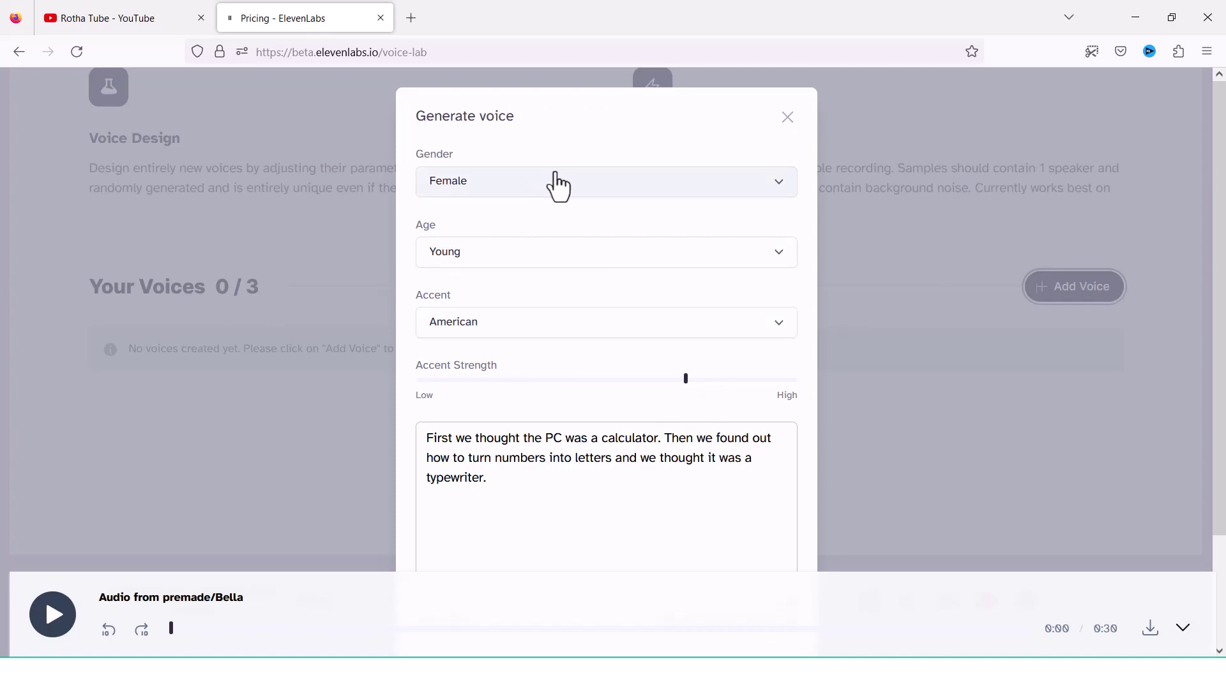
Step: Set the new voice's gender to Female, age to Old and accent to British
left_click(492, 192)
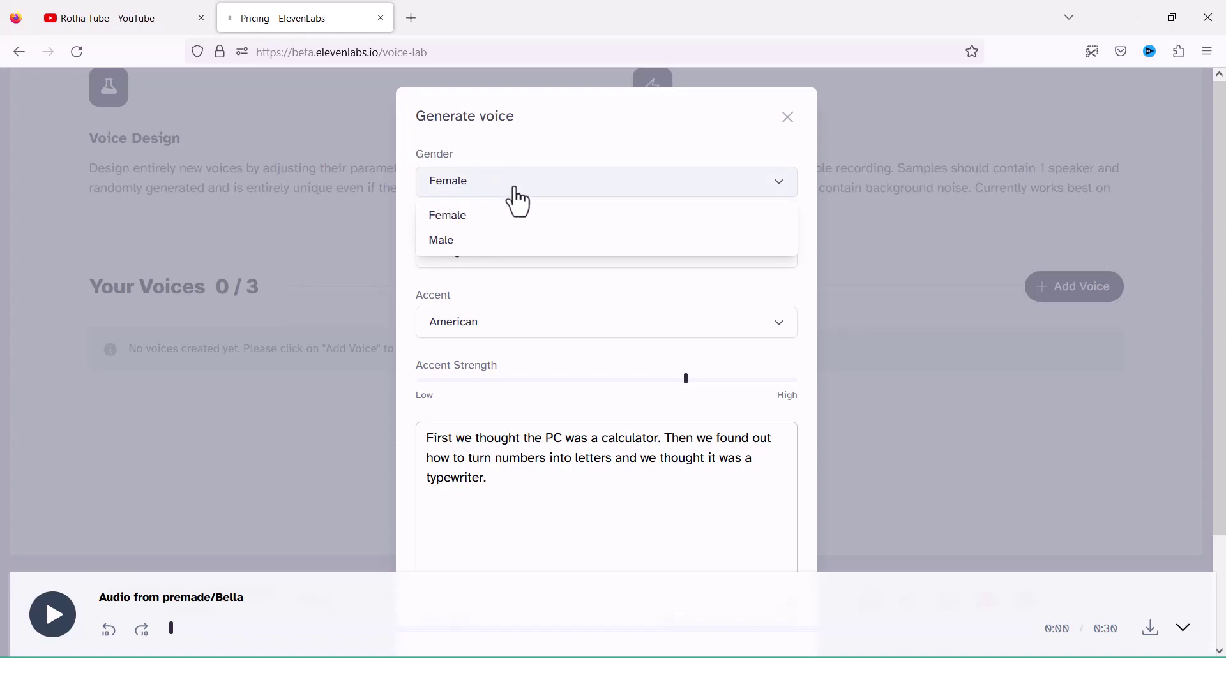
left_click(493, 214)
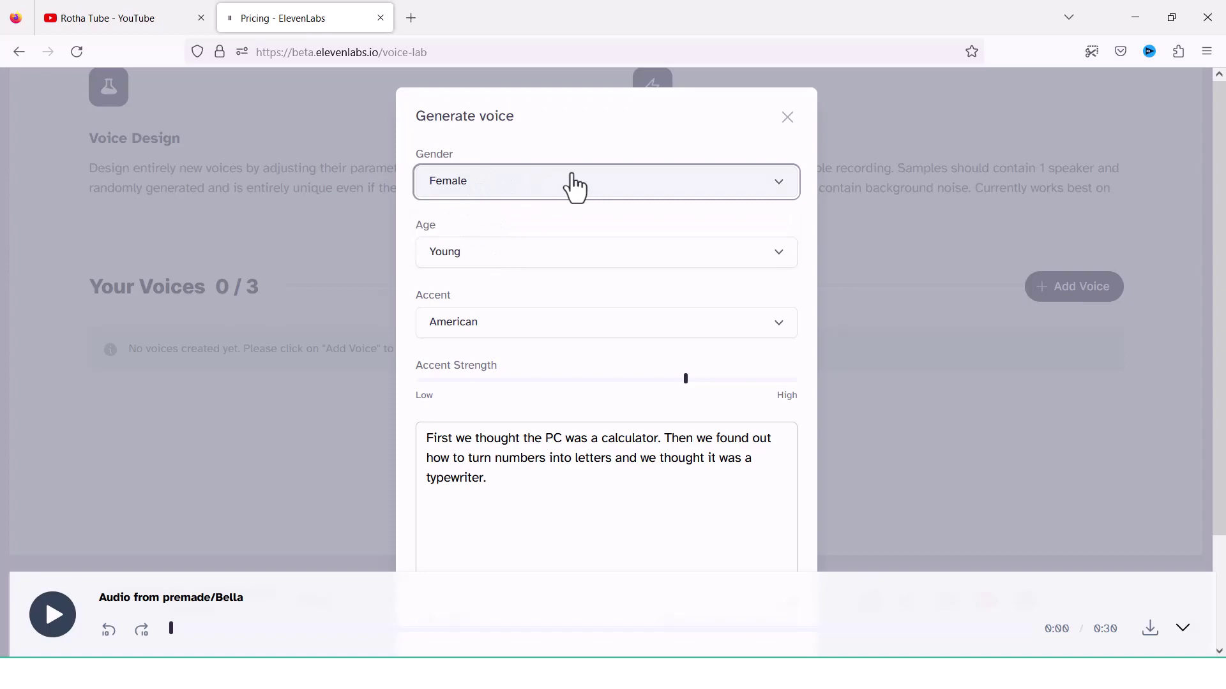
left_click(538, 252)
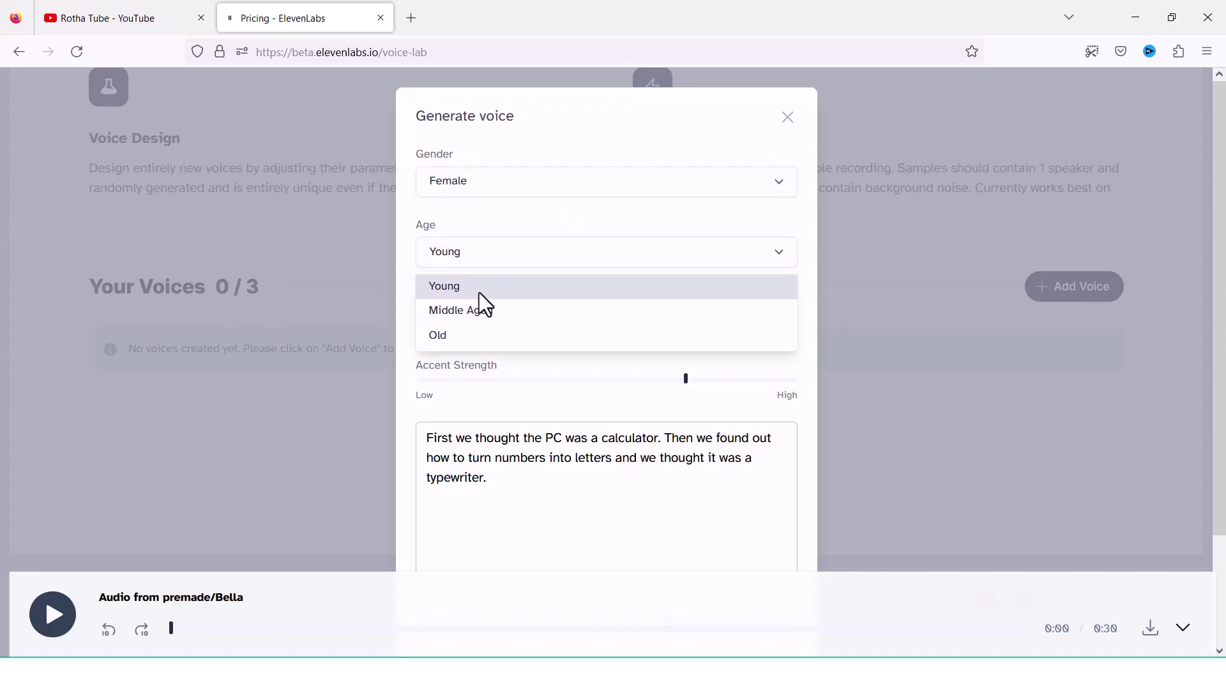
left_click(496, 334)
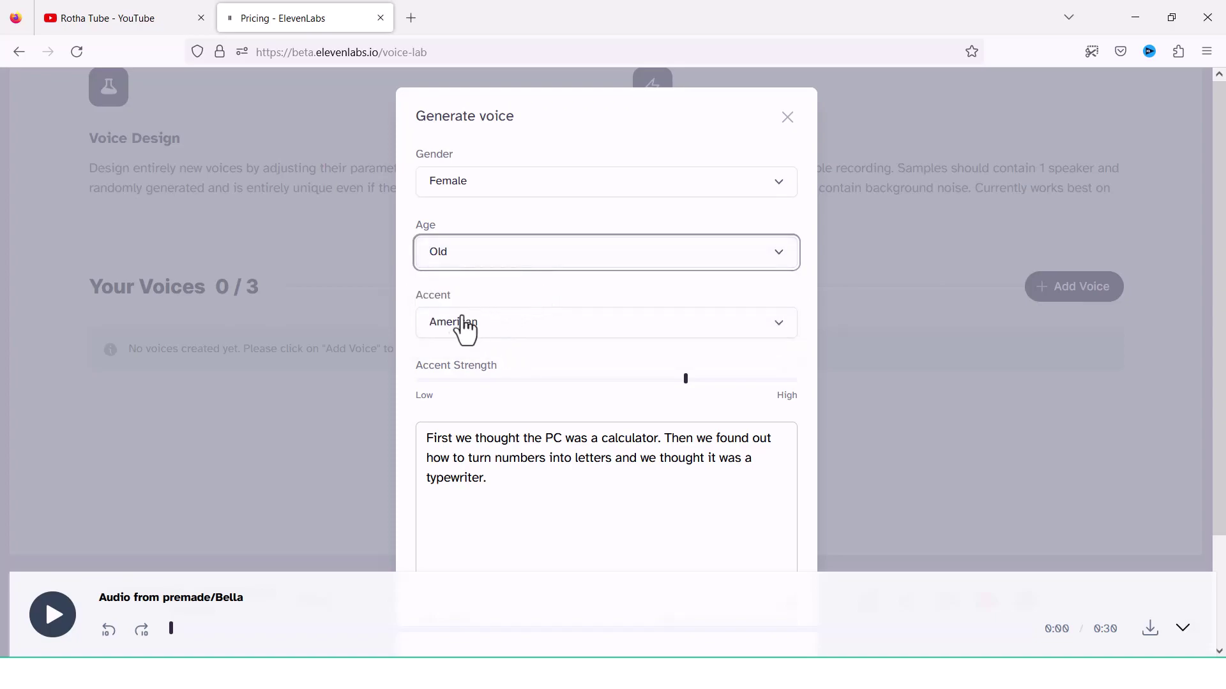
left_click(507, 333)
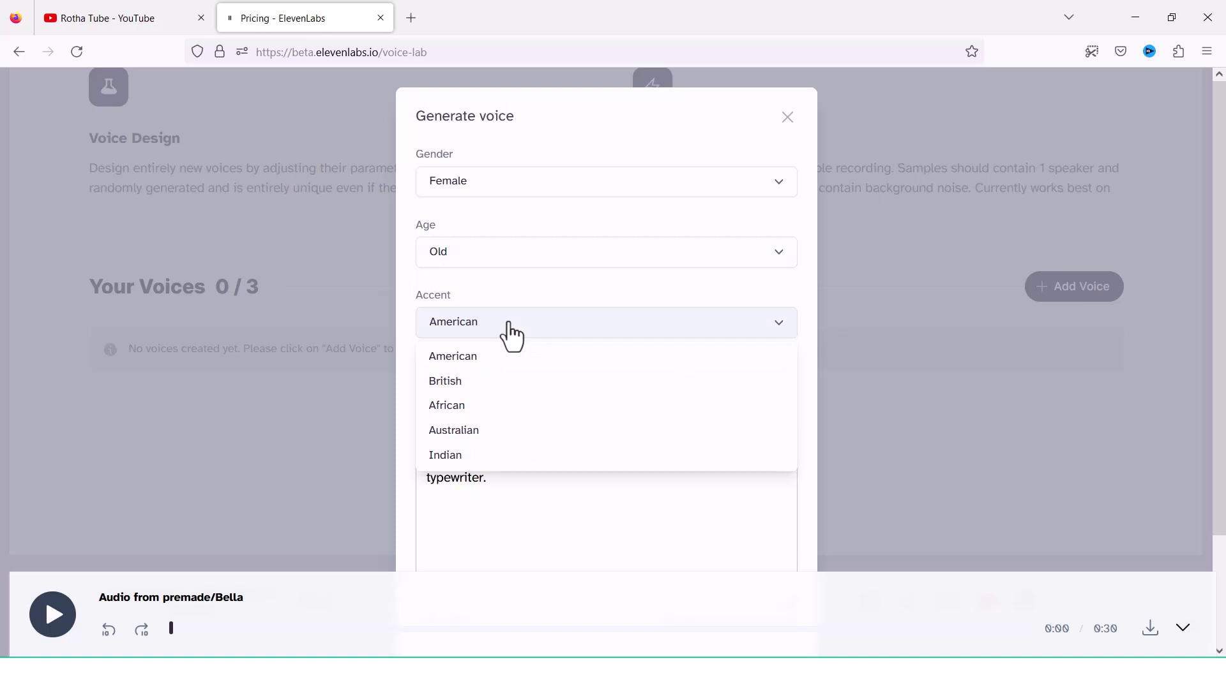
left_click(493, 383)
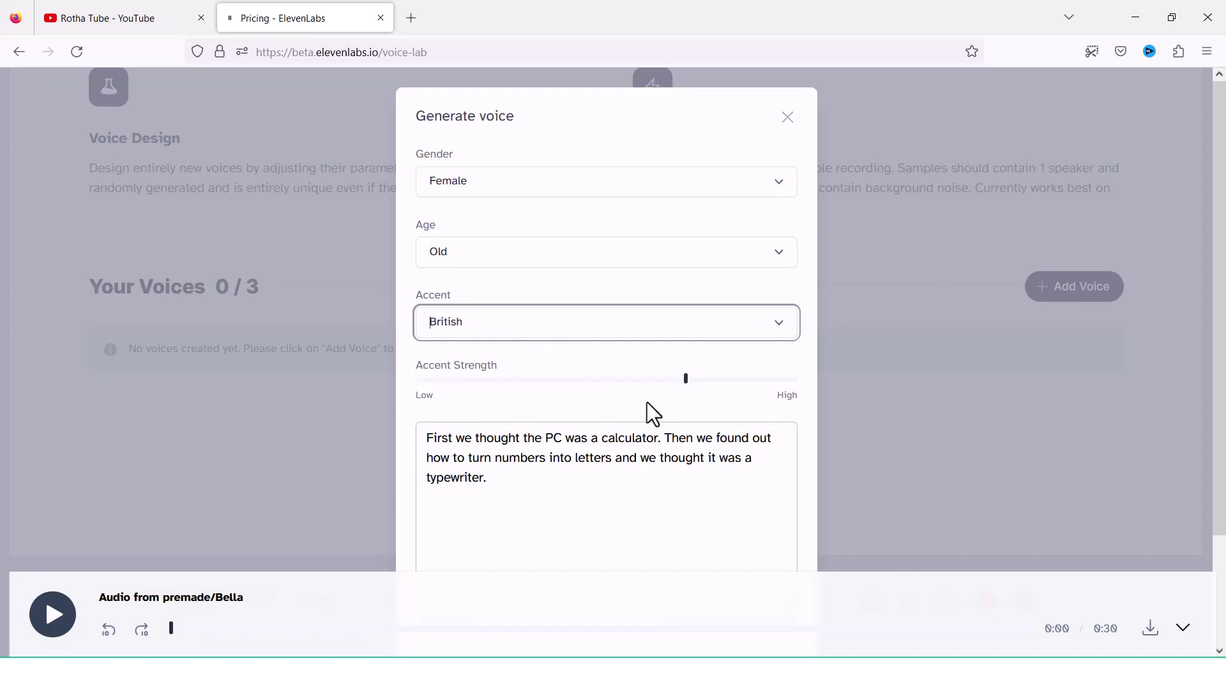
Step: Collapse the audio player covering the dialog and generate a sample of the designed voice from the default text
scroll(647, 412, "down", 2)
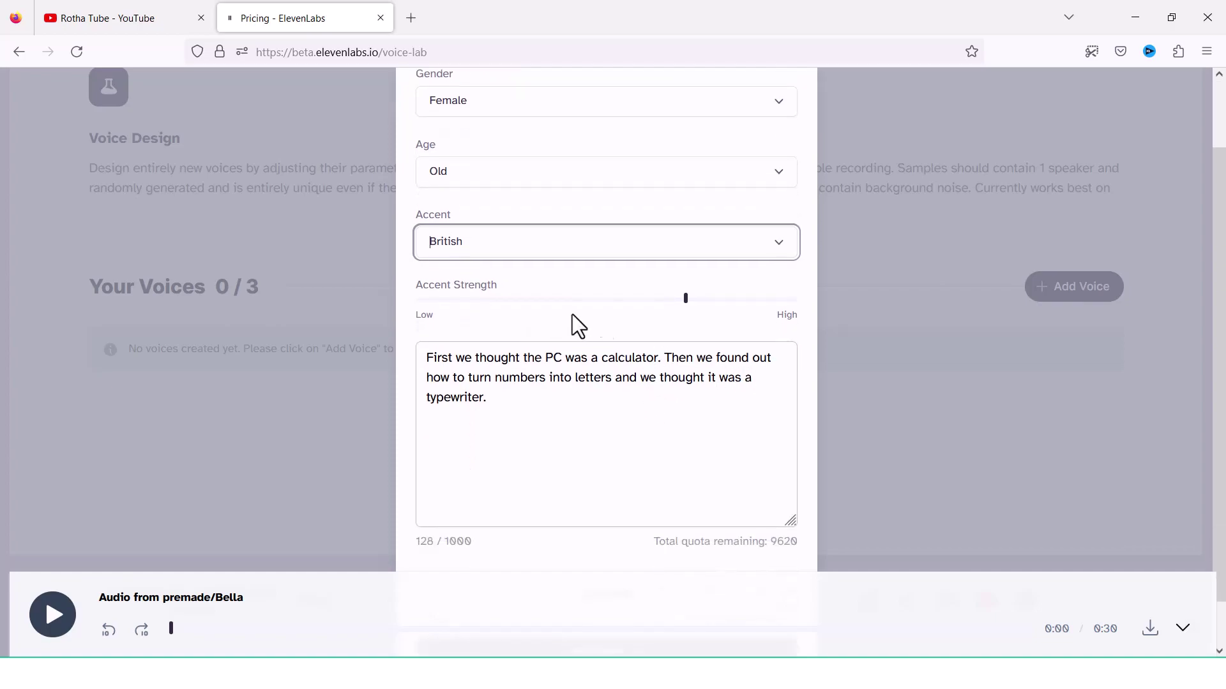
scroll(812, 367, "down", 1)
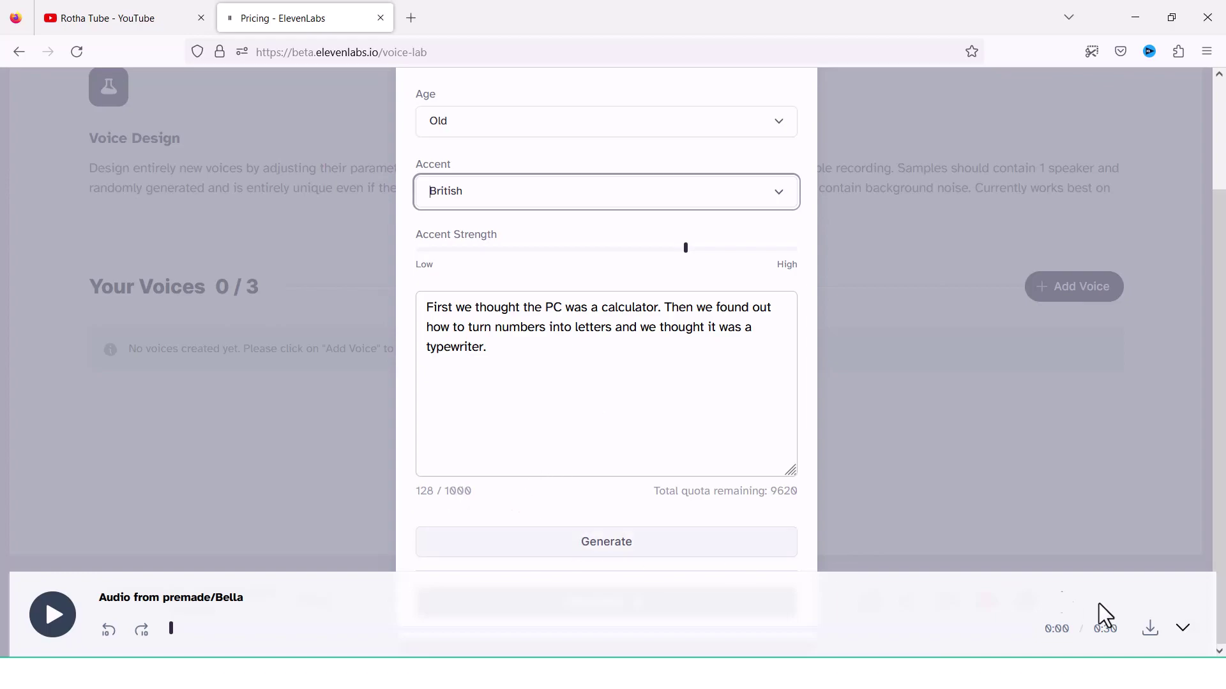
left_click(1186, 629)
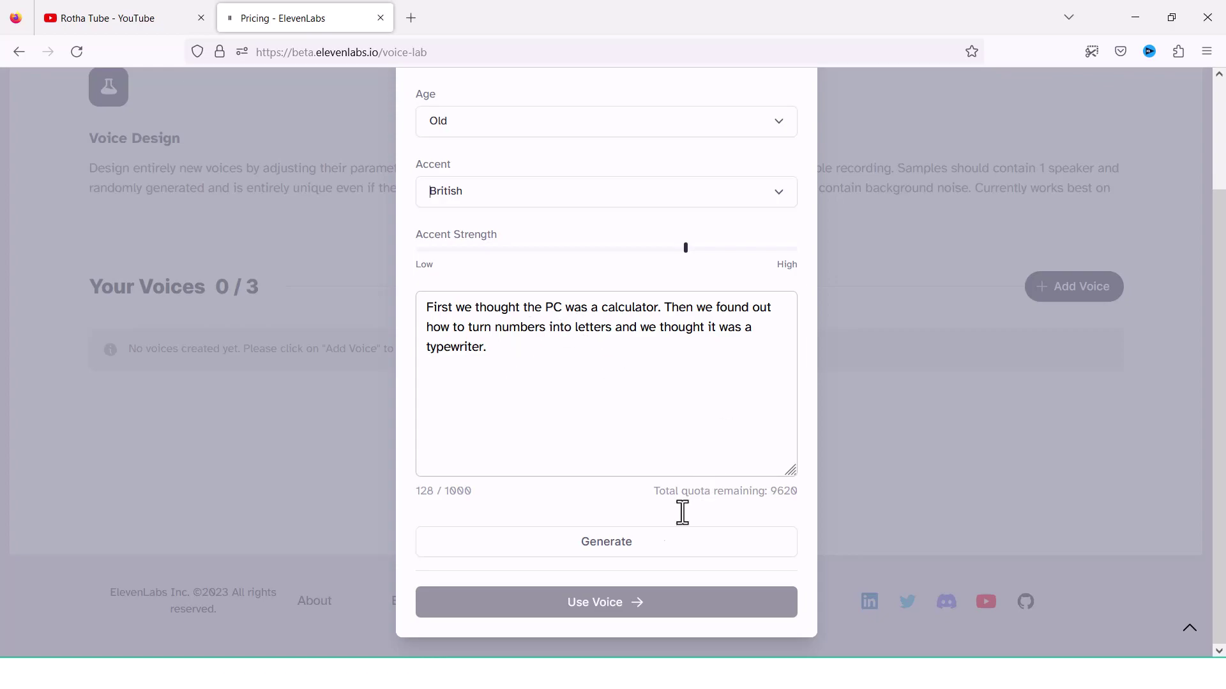
left_click(600, 540)
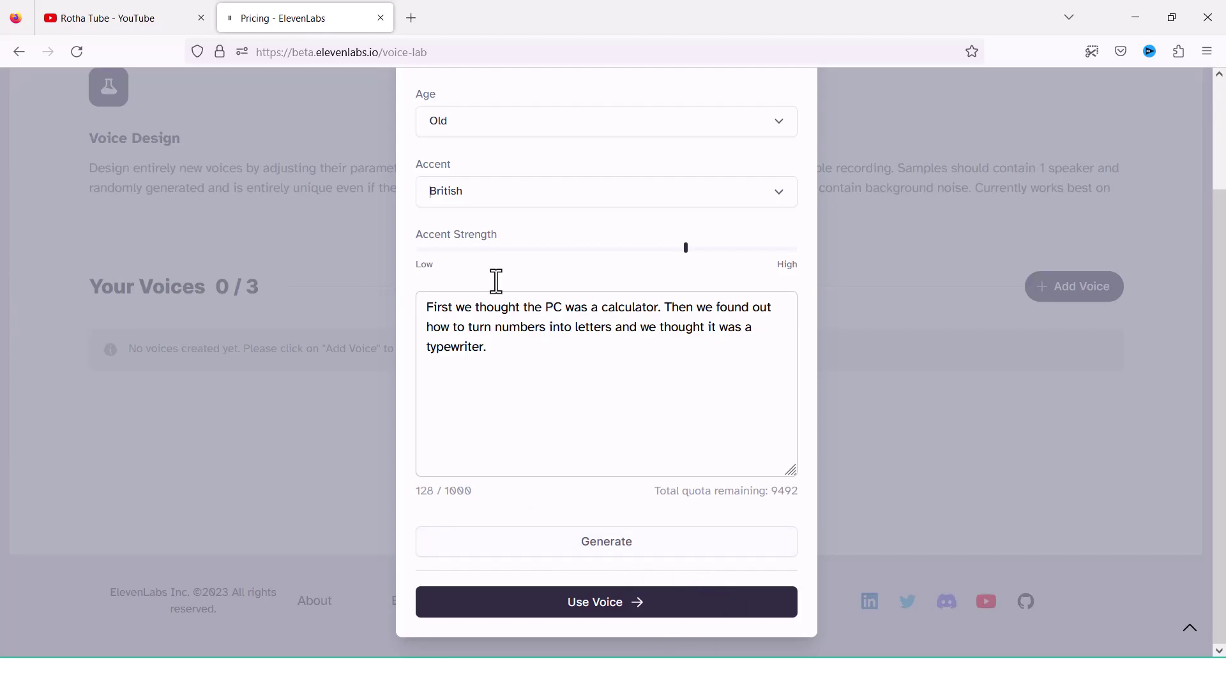
Step: Look over the generated voice's settings and accept the voice for use
scroll(600, 344, "up", 3)
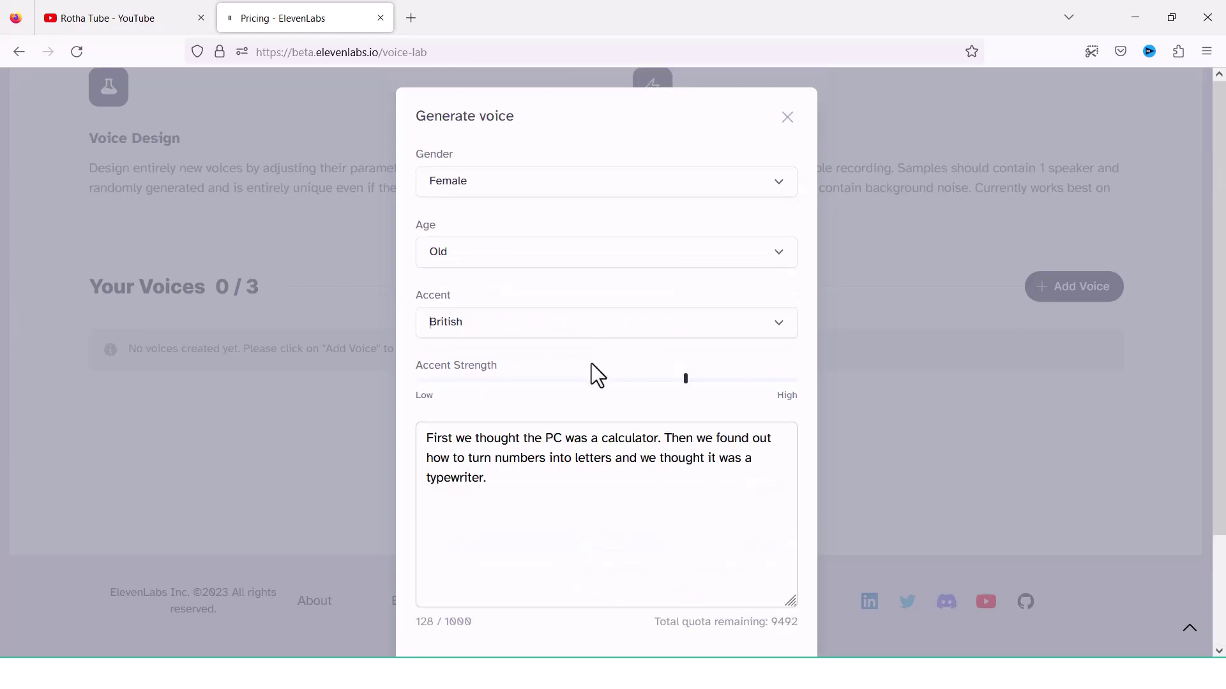
scroll(592, 370, "down", 3)
scroll(592, 370, "up", 3)
scroll(855, 266, "down", 3)
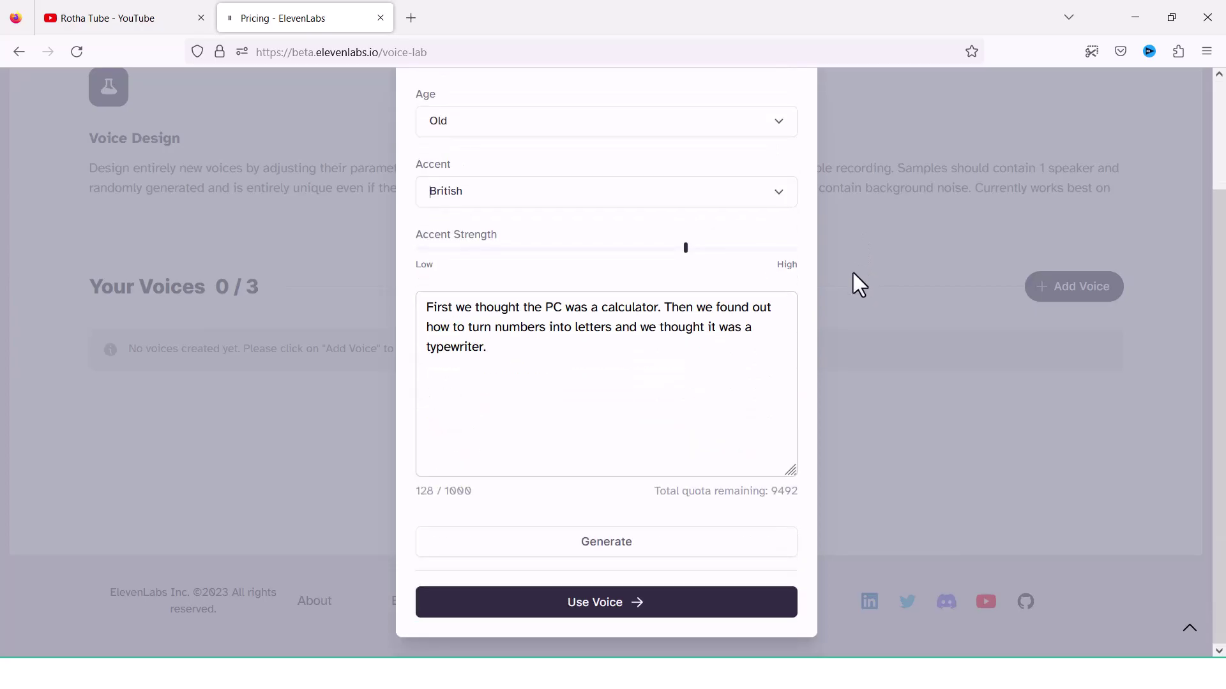
scroll(853, 273, "up", 3)
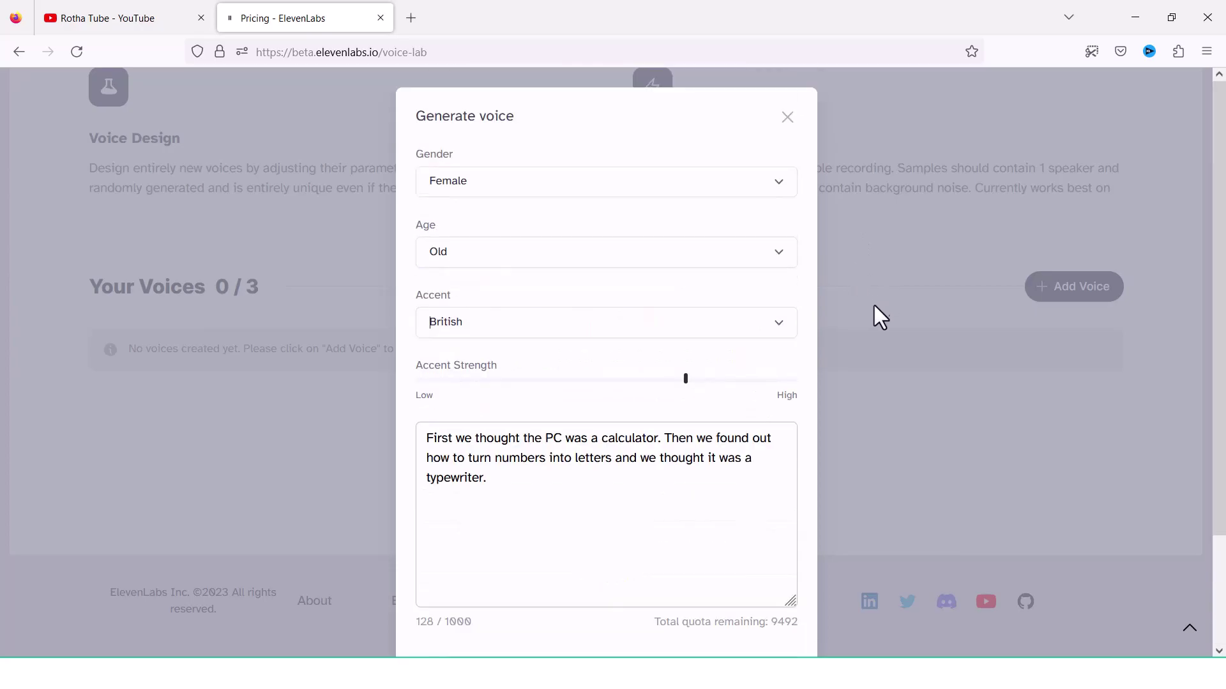
scroll(877, 319, "down", 3)
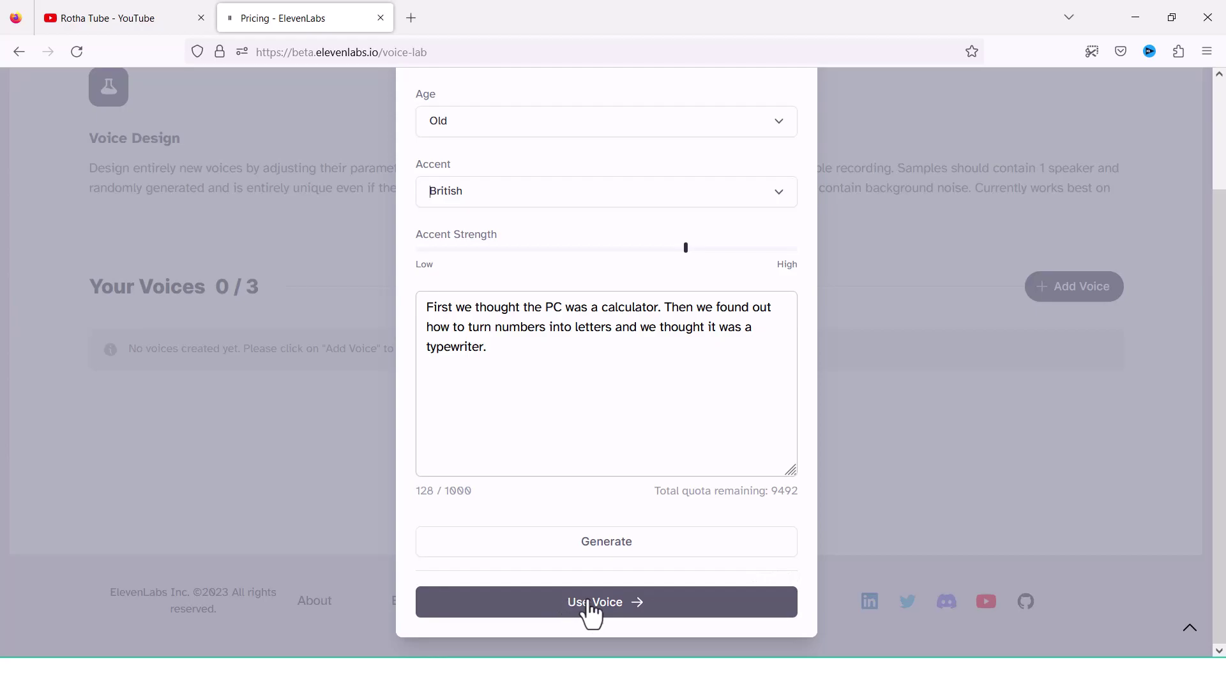
left_click(617, 607)
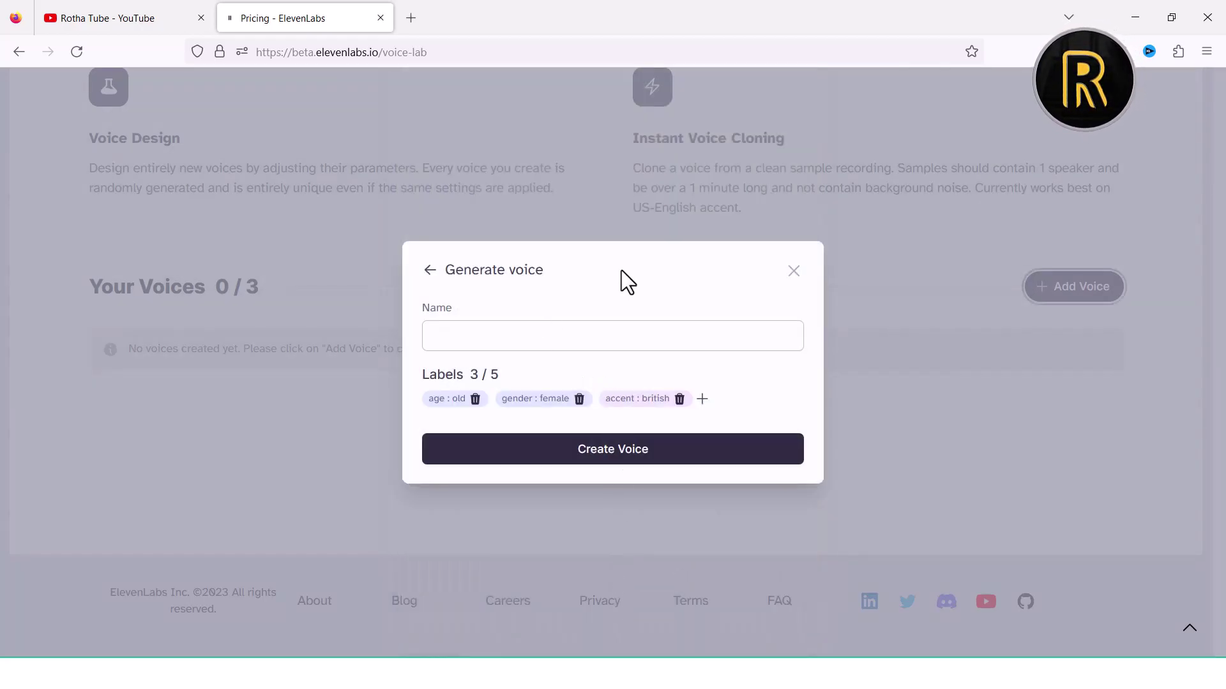
Step: Enter the creator's name as the voice name, with only the first letter capitalised, and create the voice
left_click(496, 342)
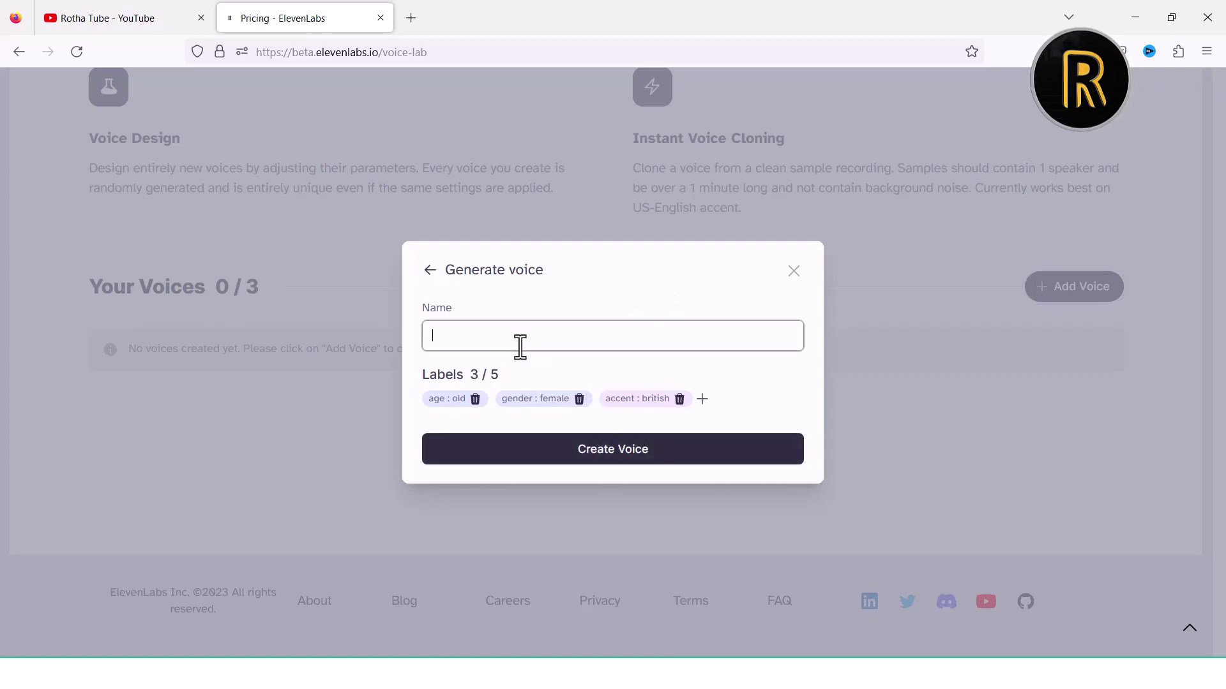
type("ROTHA")
key("BackSpace")
key("BackSpace")
key("BackSpace")
key("BackSpace")
type("otha")
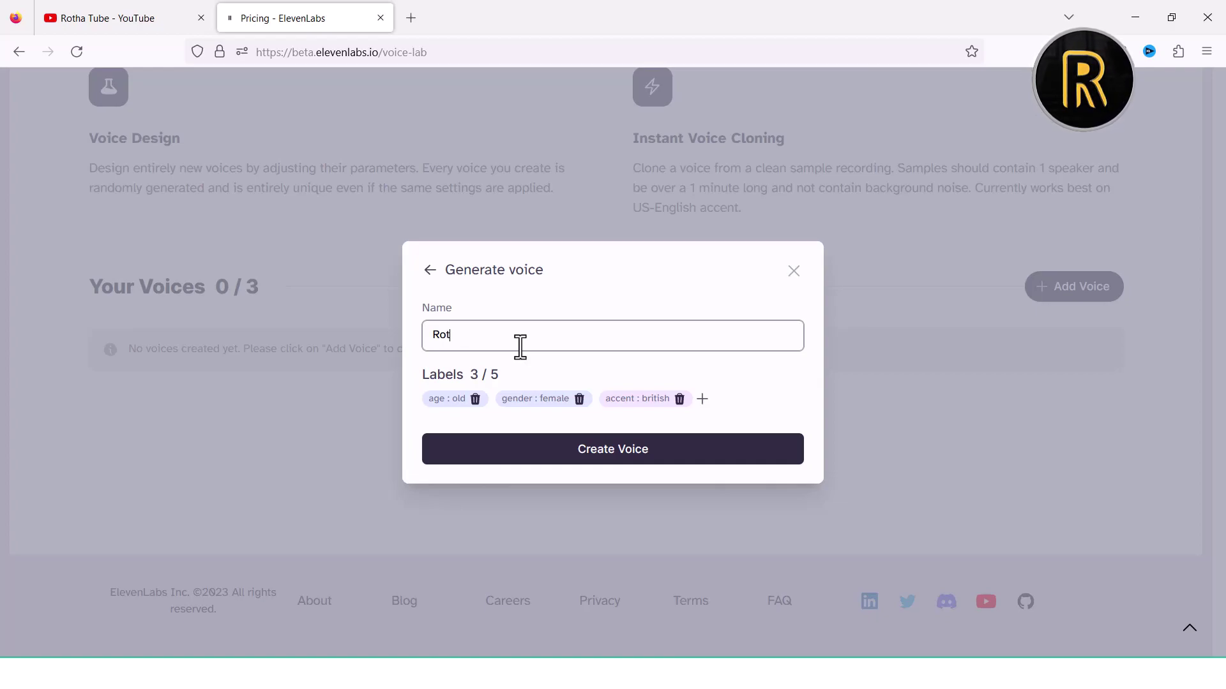
left_click(585, 465)
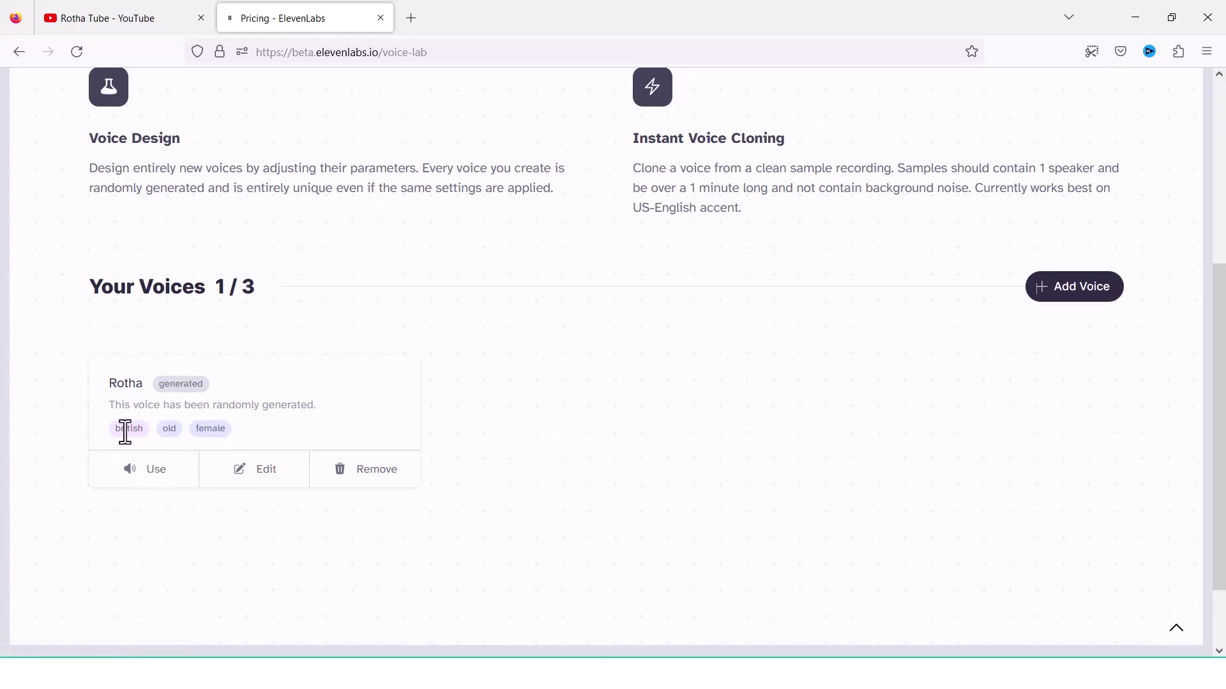
Step: Examine the VoiceLab page and the newly created voice's card with its labels and the Use, Edit and Remove options
scroll(395, 491, "up", 3)
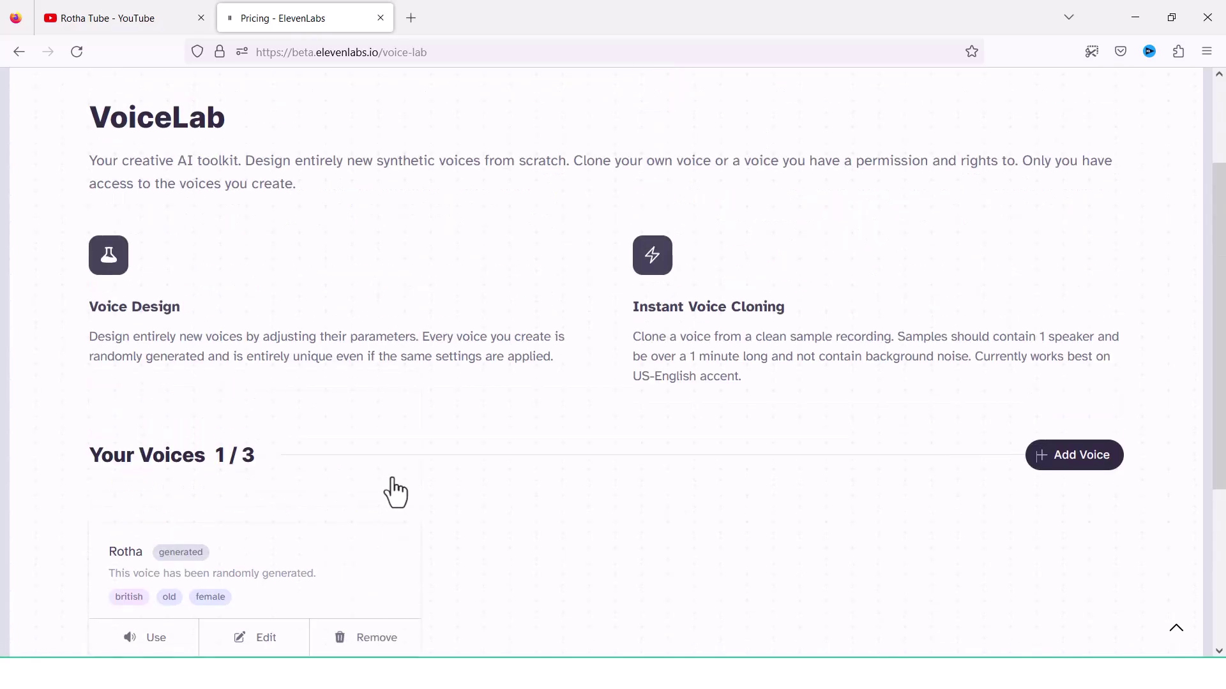
scroll(392, 479, "up", 2)
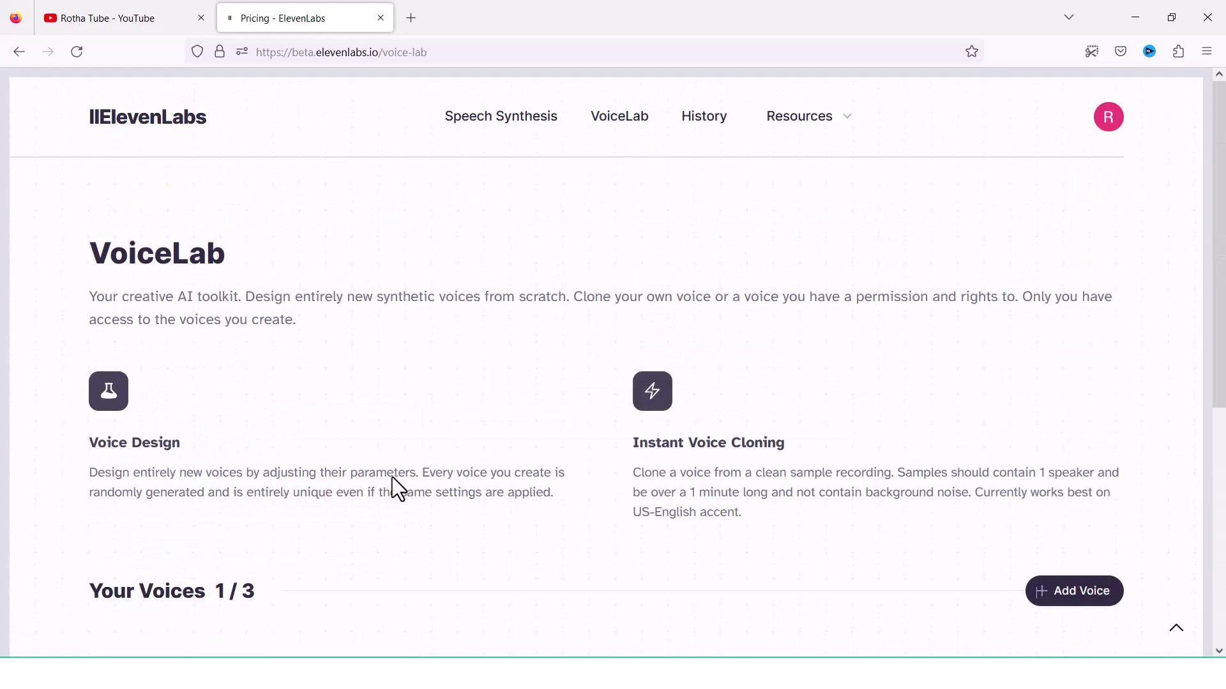
scroll(443, 485, "down", 4)
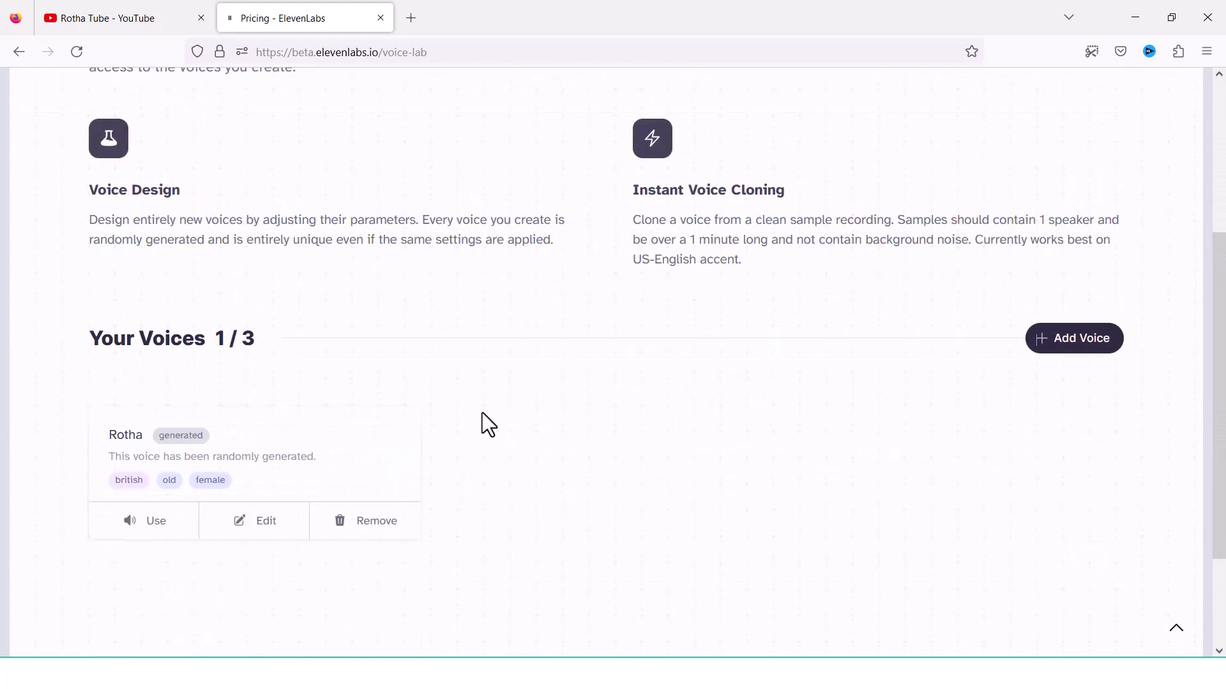
scroll(483, 409, "up", 4)
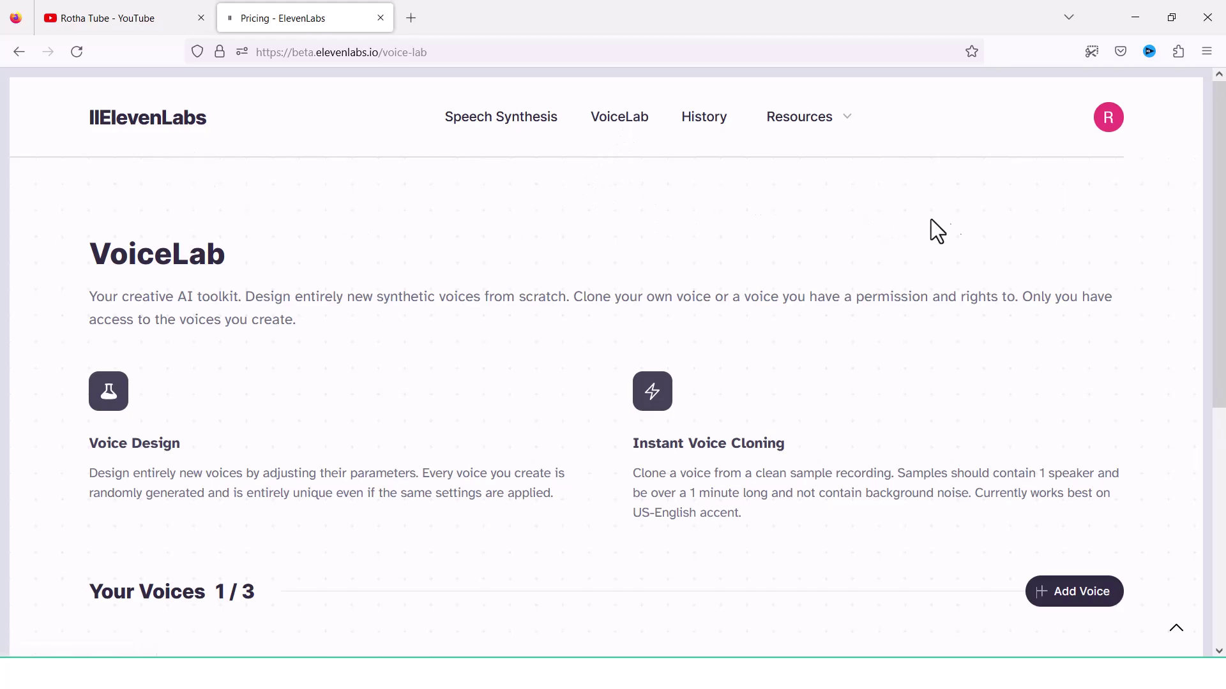
scroll(1145, 329, "down", 5)
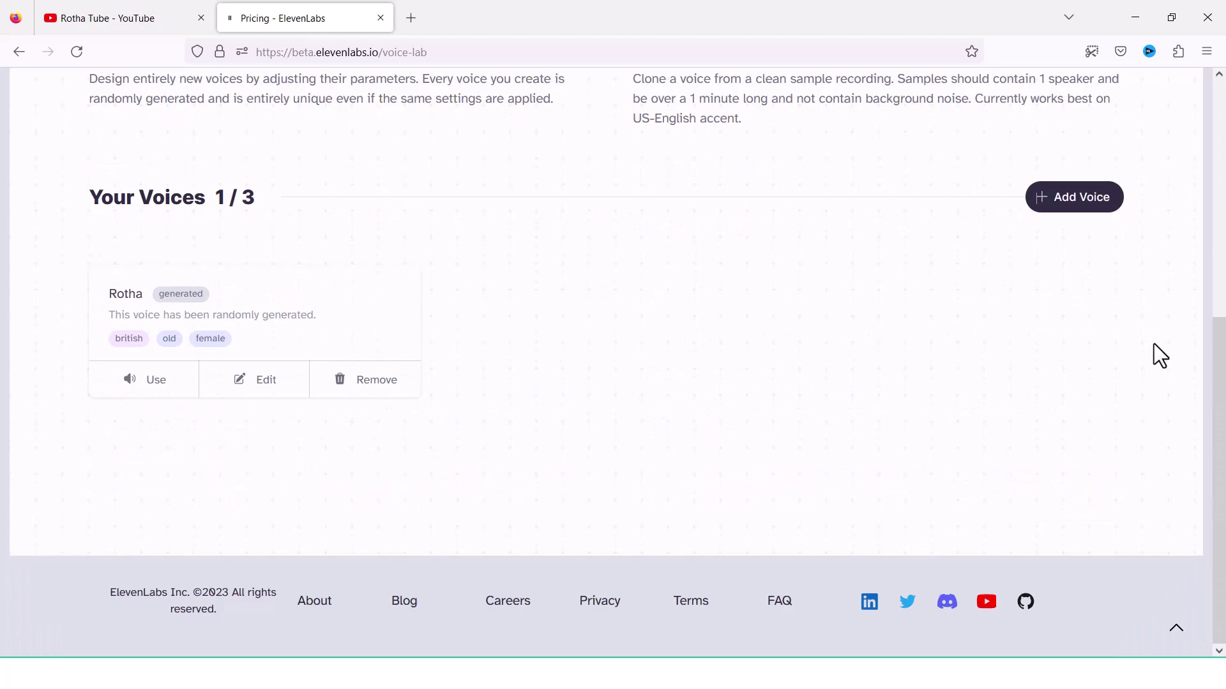
scroll(1154, 344, "up", 5)
scroll(1154, 344, "down", 5)
scroll(1154, 344, "up", 5)
scroll(1154, 341, "down", 3)
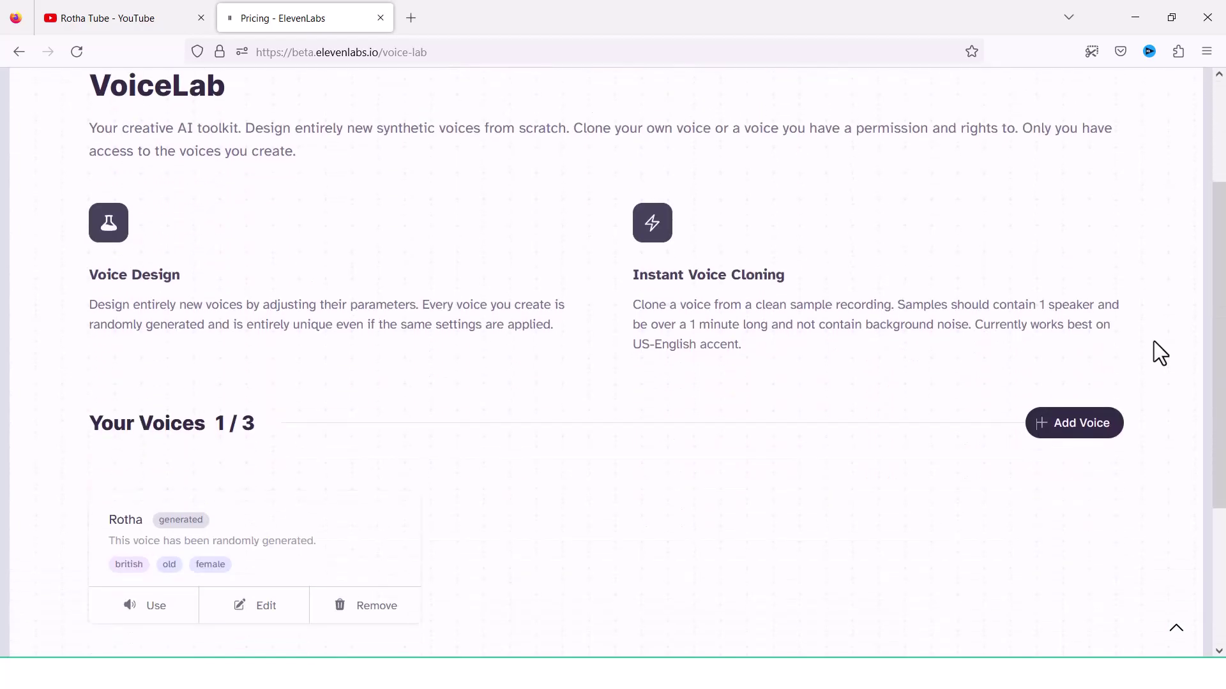
scroll(1154, 341, "up", 1)
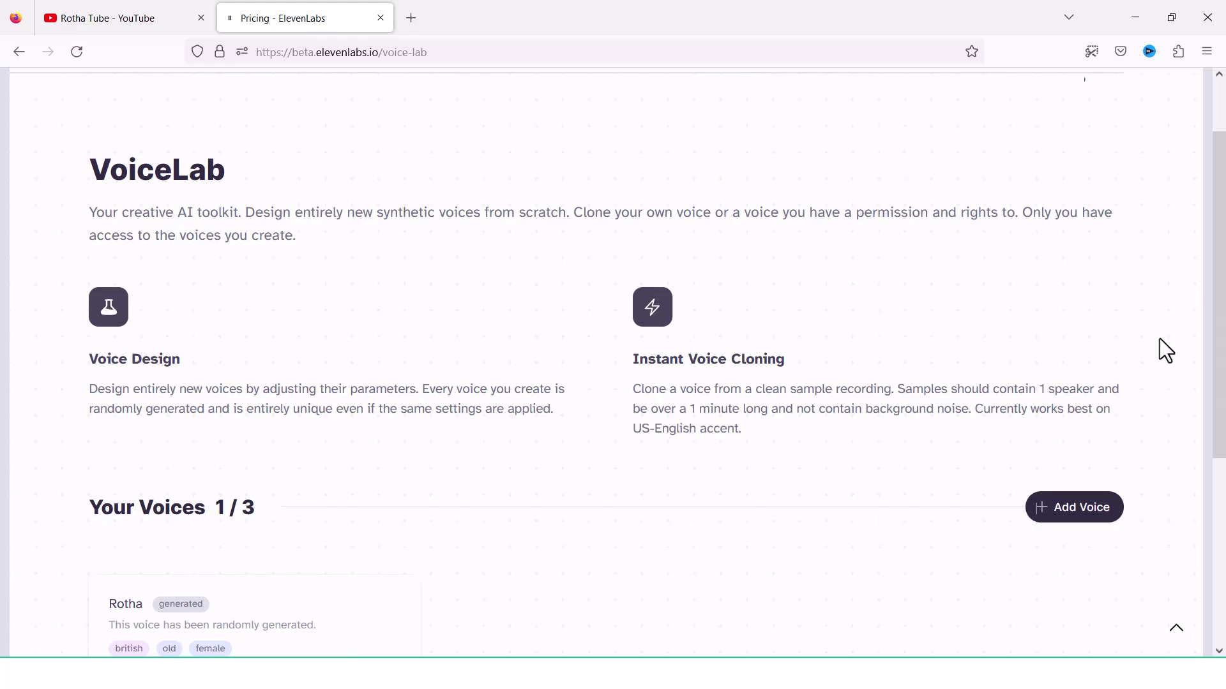
scroll(1165, 350, "up", 2)
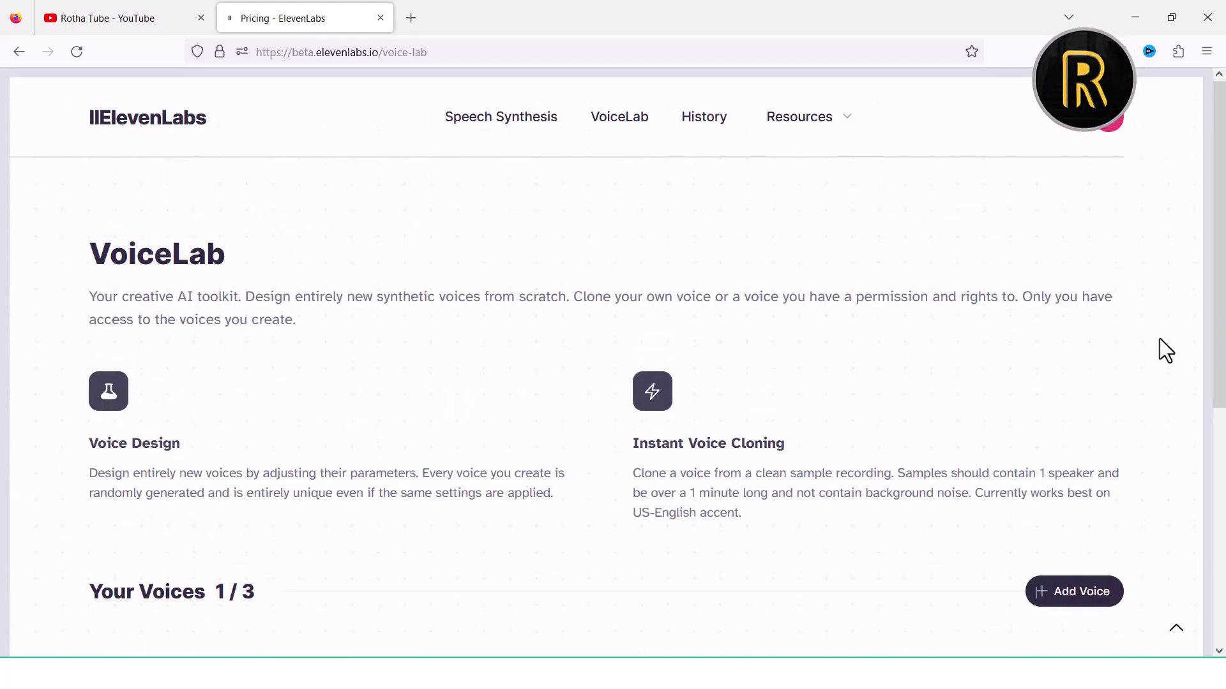
scroll(1165, 350, "down", 2)
scroll(1170, 350, "up", 1)
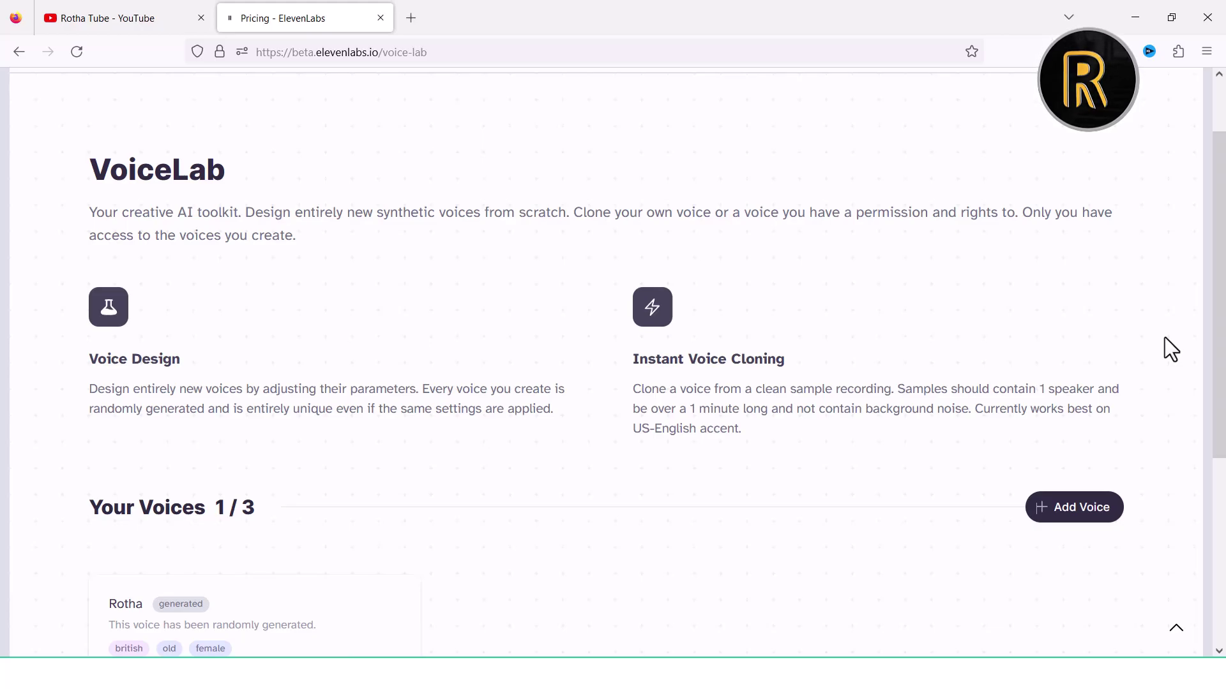
scroll(1170, 349, "up", 1)
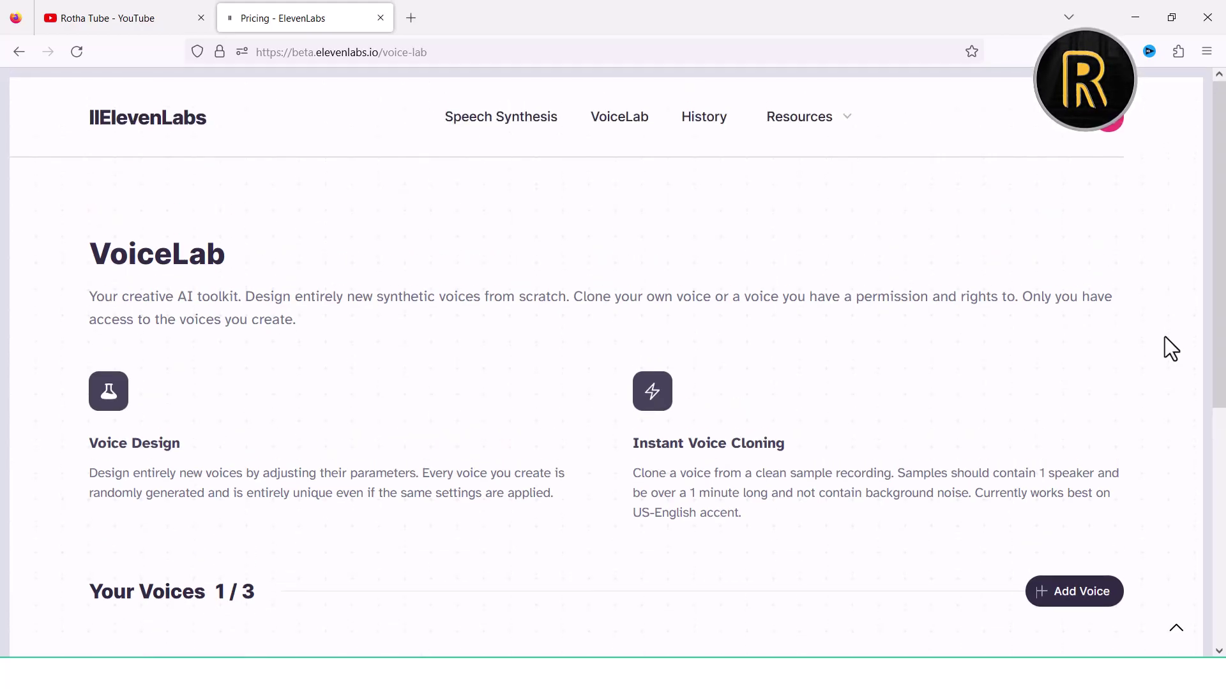
scroll(1170, 349, "down", 1)
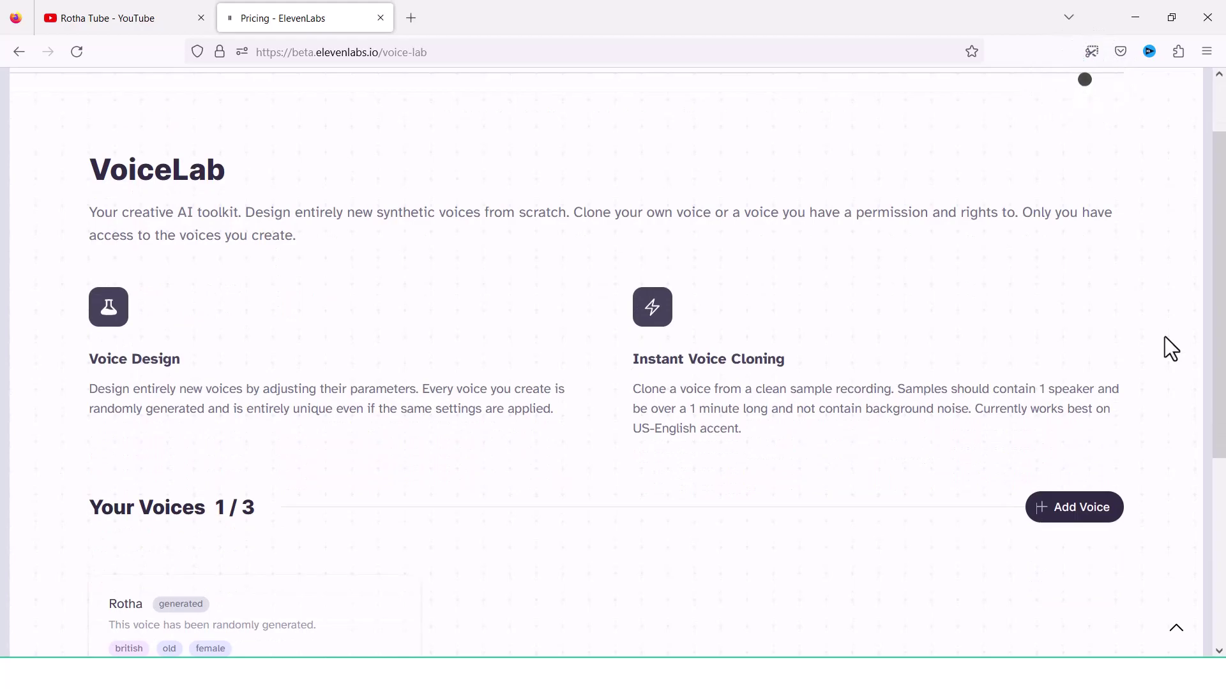
scroll(1172, 350, "down", 1)
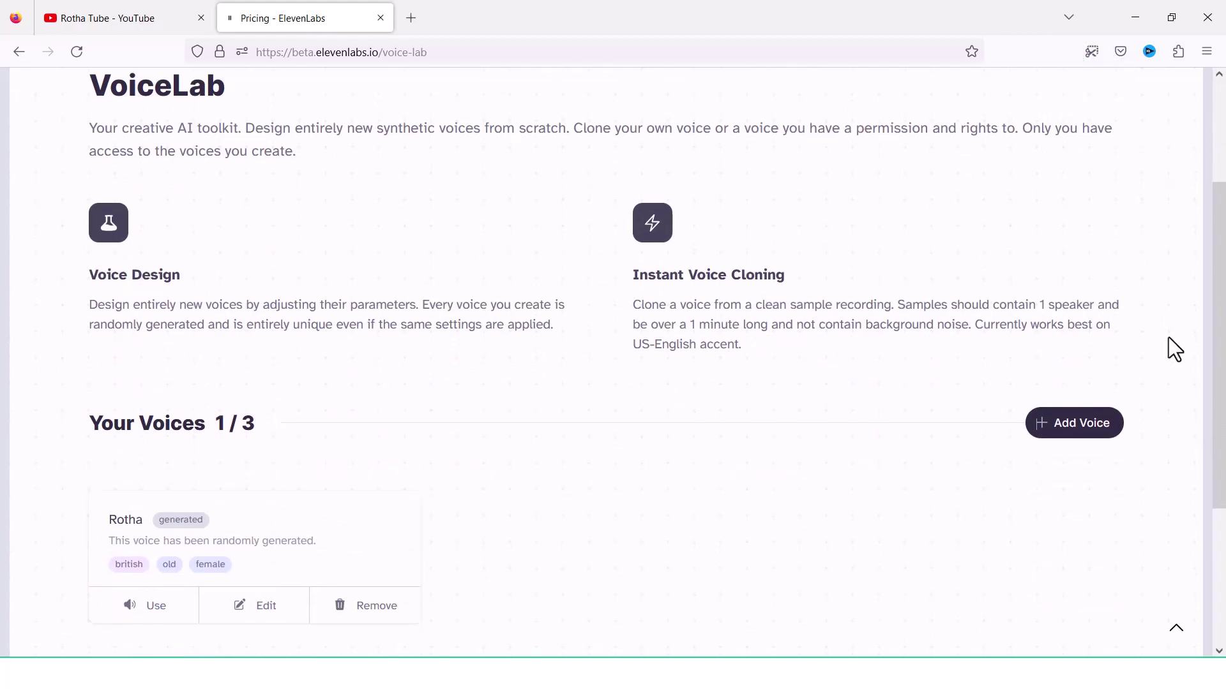
left_click_drag(1222, 328, 1219, 297)
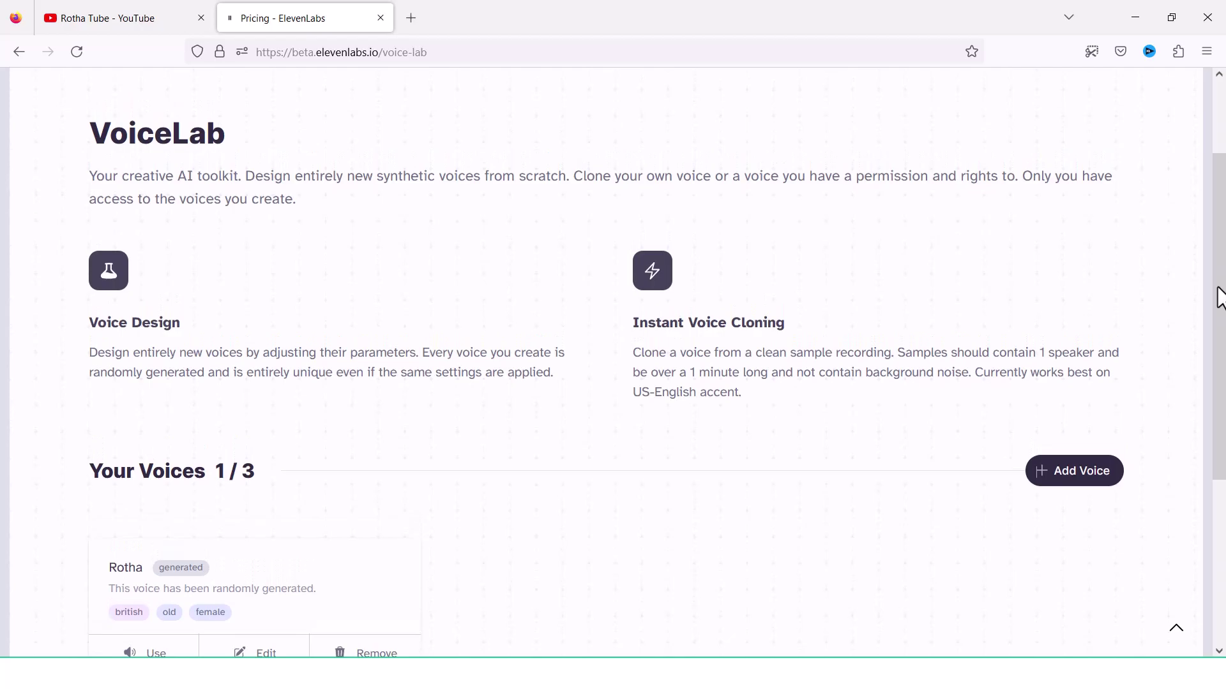